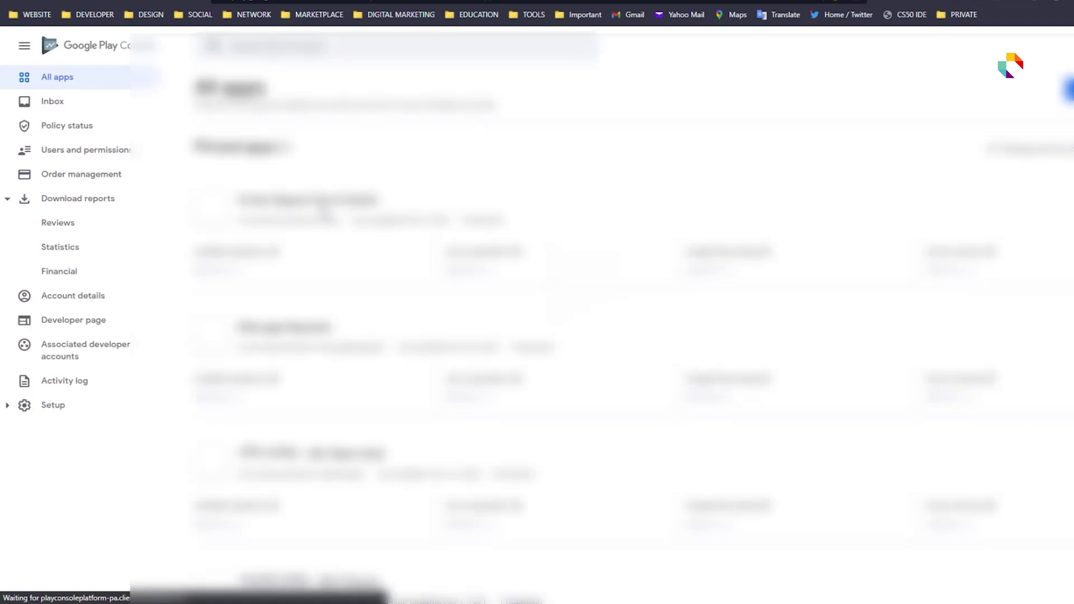
- Start a new app and choose English (United States) as its default language
left_click(1052, 87)
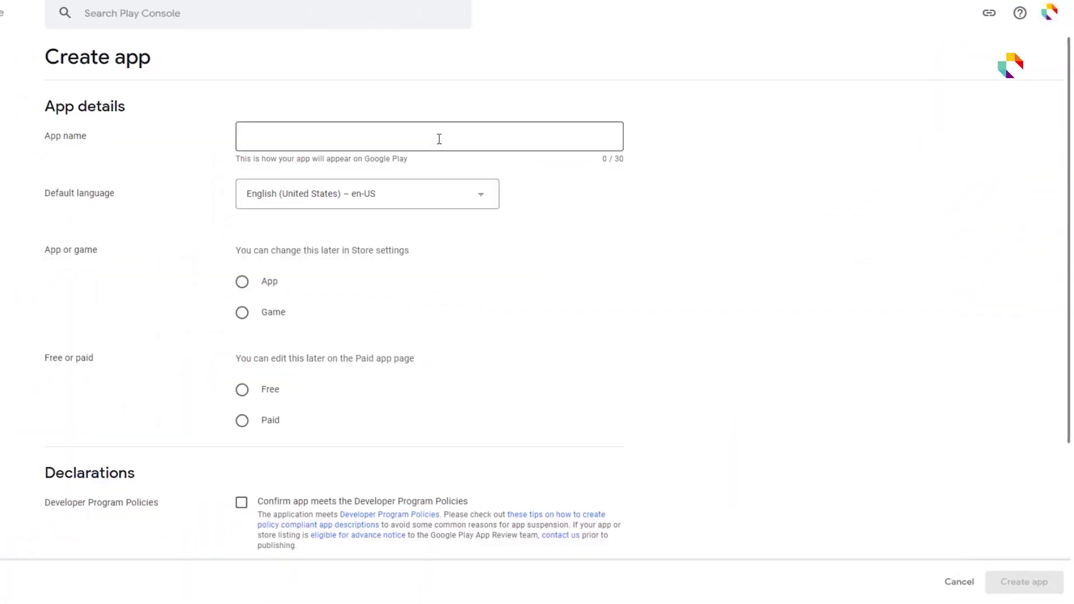
left_click(439, 137)
left_click(455, 186)
scroll(447, 393, "down", 8)
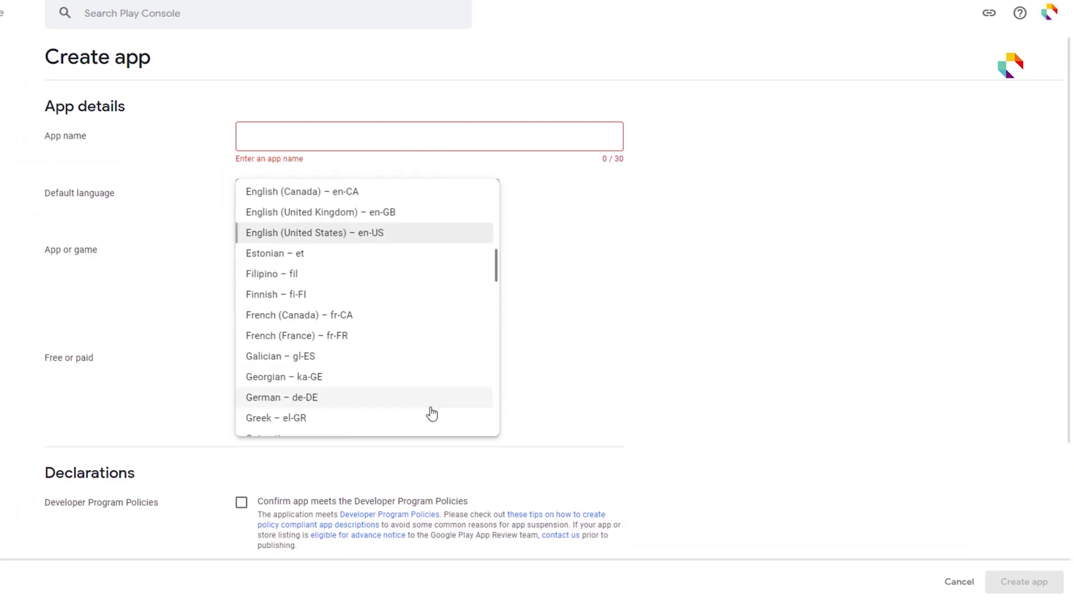
scroll(426, 416, "down", 6)
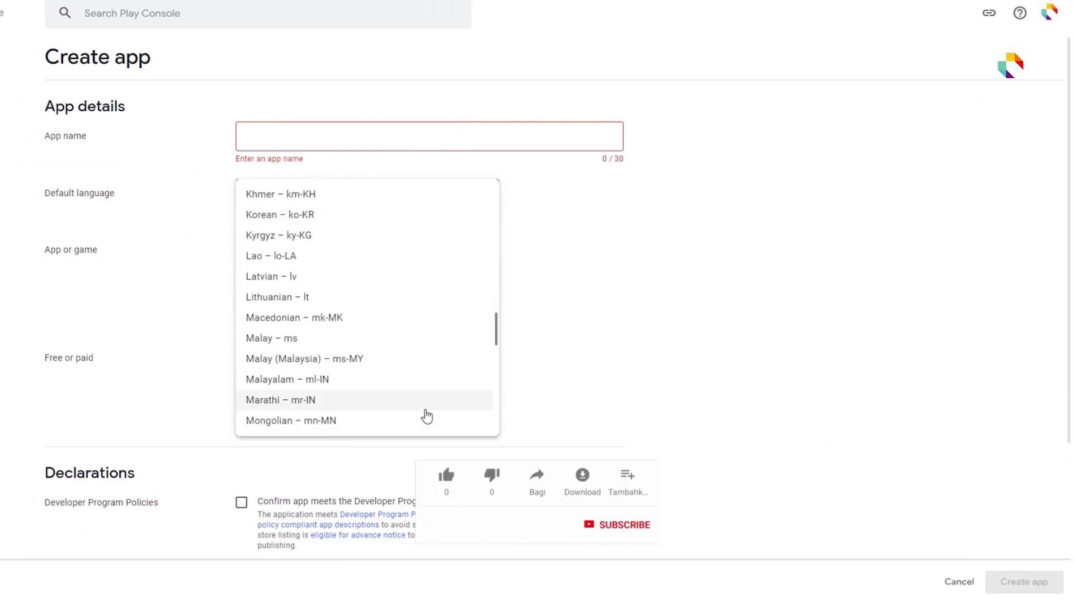
scroll(427, 416, "down", 4)
scroll(427, 416, "up", 20)
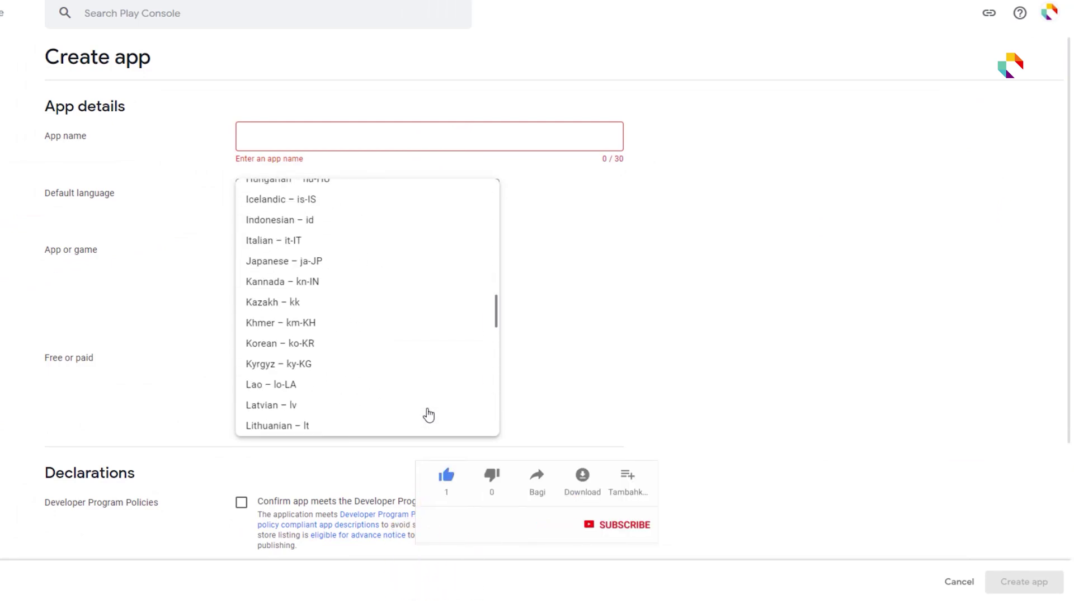
scroll(355, 369, "down", 5)
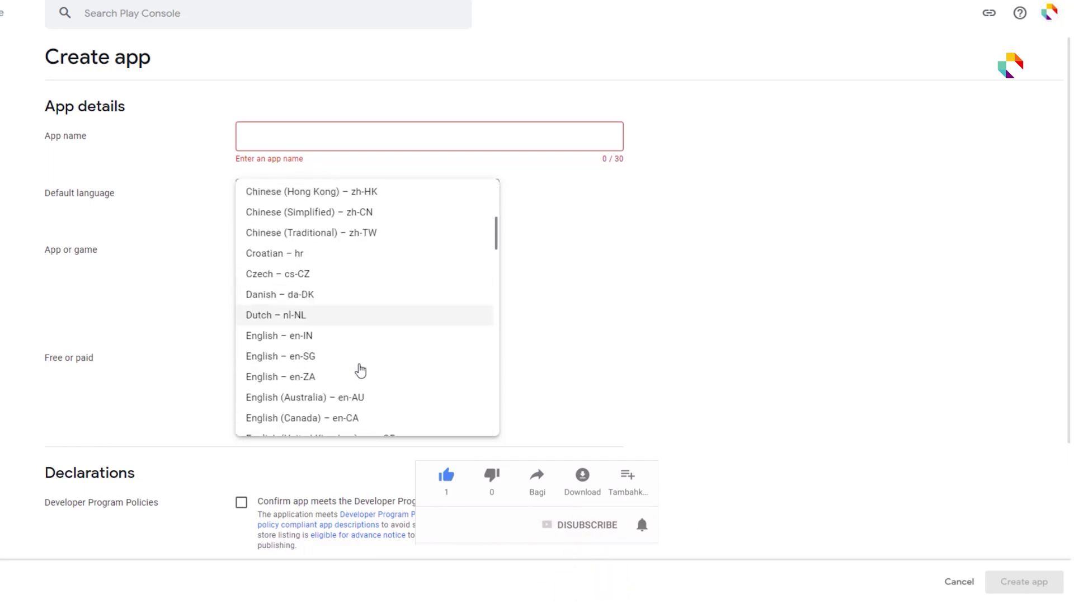
left_click(580, 228)
left_click(482, 193)
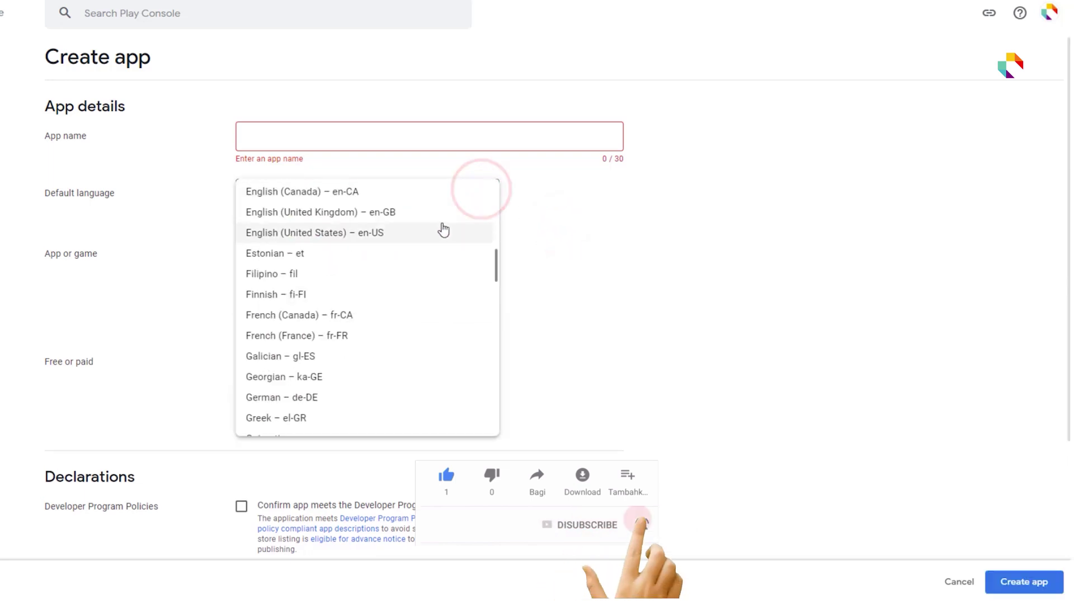
left_click(442, 231)
- Name it 'Word Meaning English To Bangla' as a free app, accept both declarations and create it
left_click(385, 136)
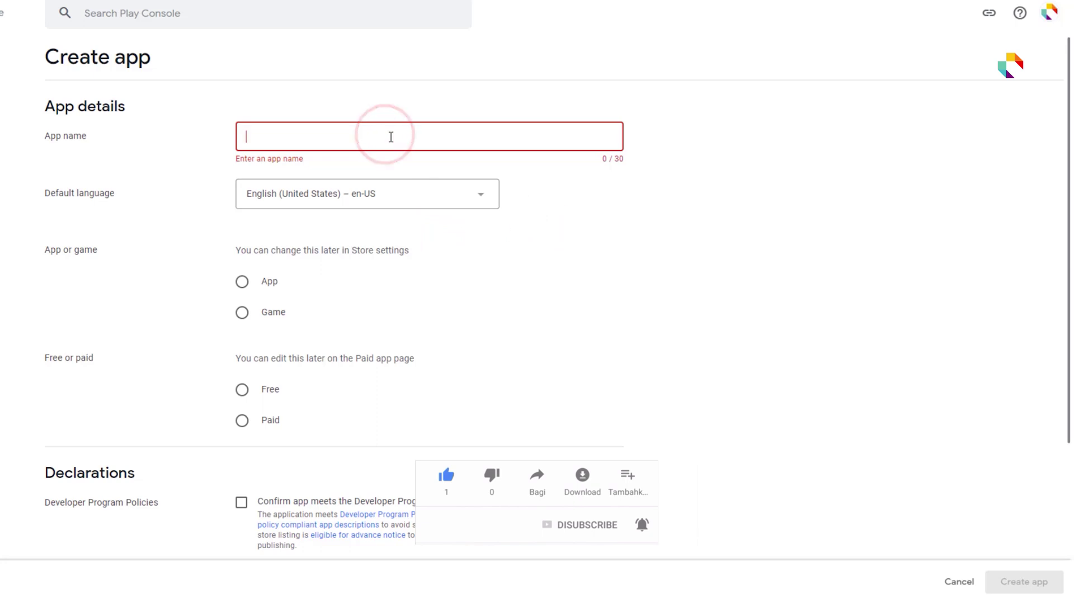
type("Word Meaning English To Bang")
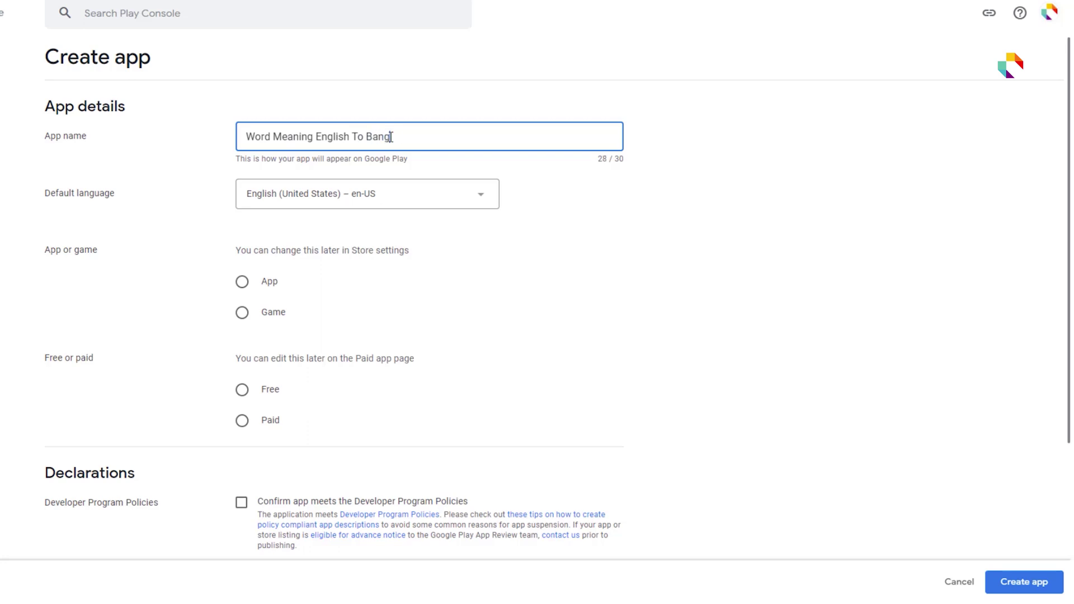
left_click(696, 242)
left_click(489, 135)
left_click(602, 295)
scroll(249, 319, "down", 1)
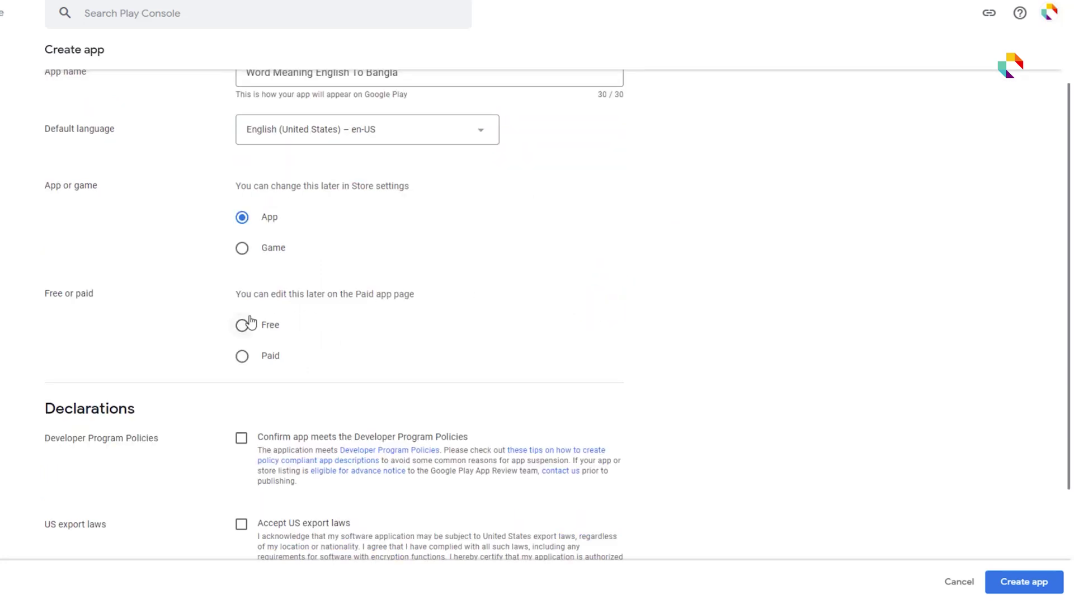
left_click(250, 323)
scroll(707, 396, "down", 2)
left_click(241, 367)
left_click(241, 454)
scroll(616, 470, "down", 1)
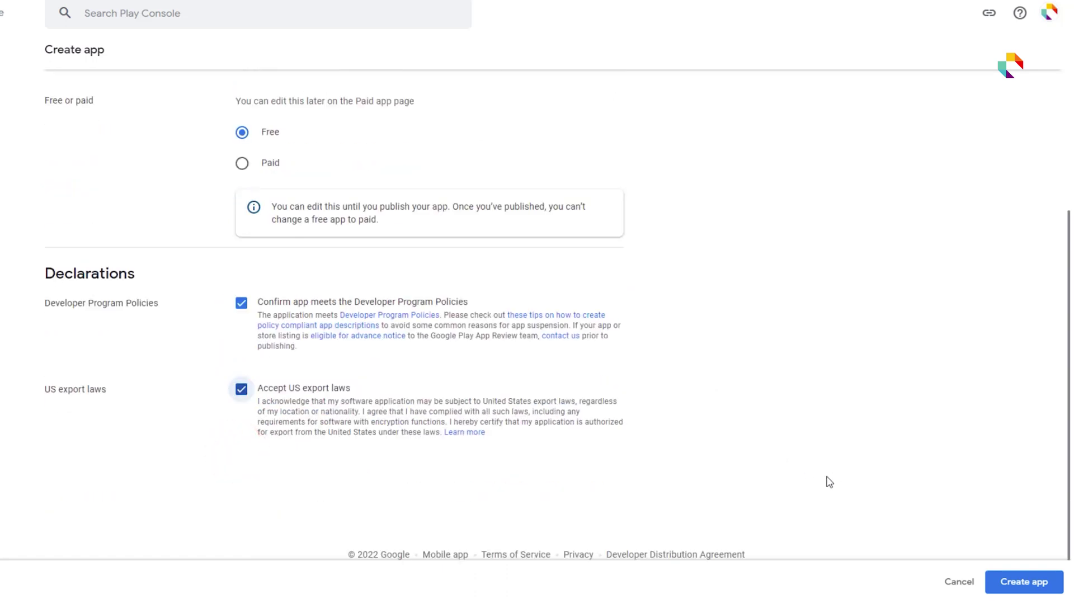
left_click(1024, 583)
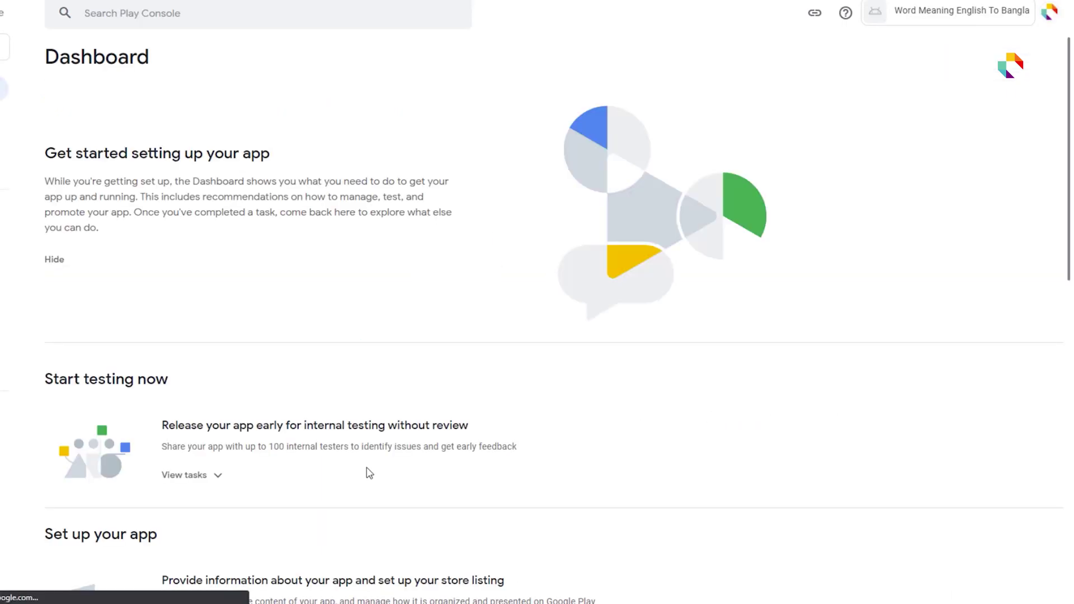
- Start a new internal testing release from the Dashboard's internal testing tasks
scroll(380, 473, "down", 4)
left_click(219, 219)
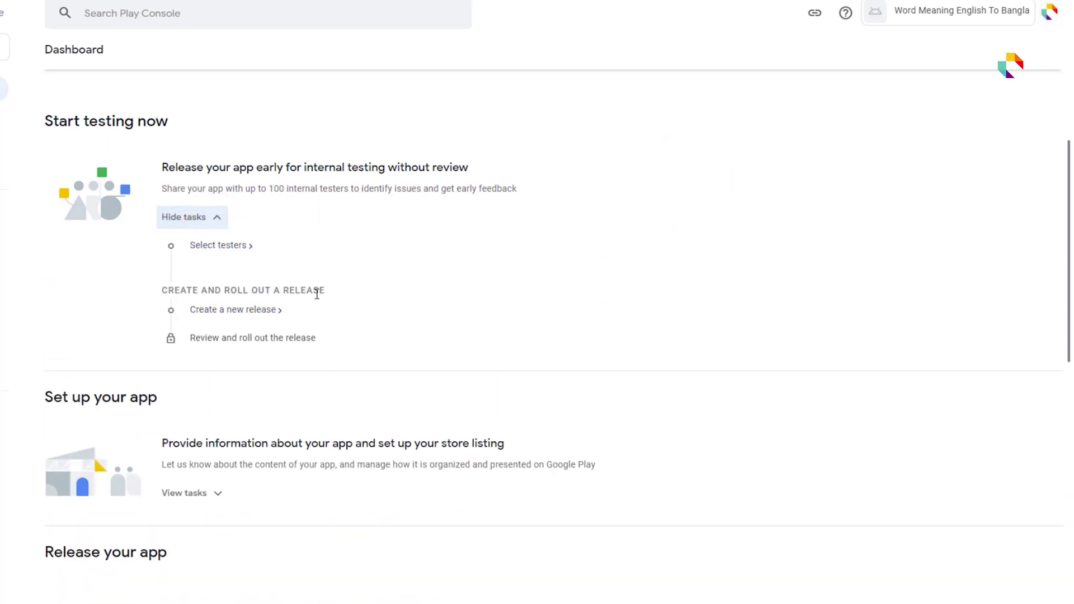
left_click(250, 311)
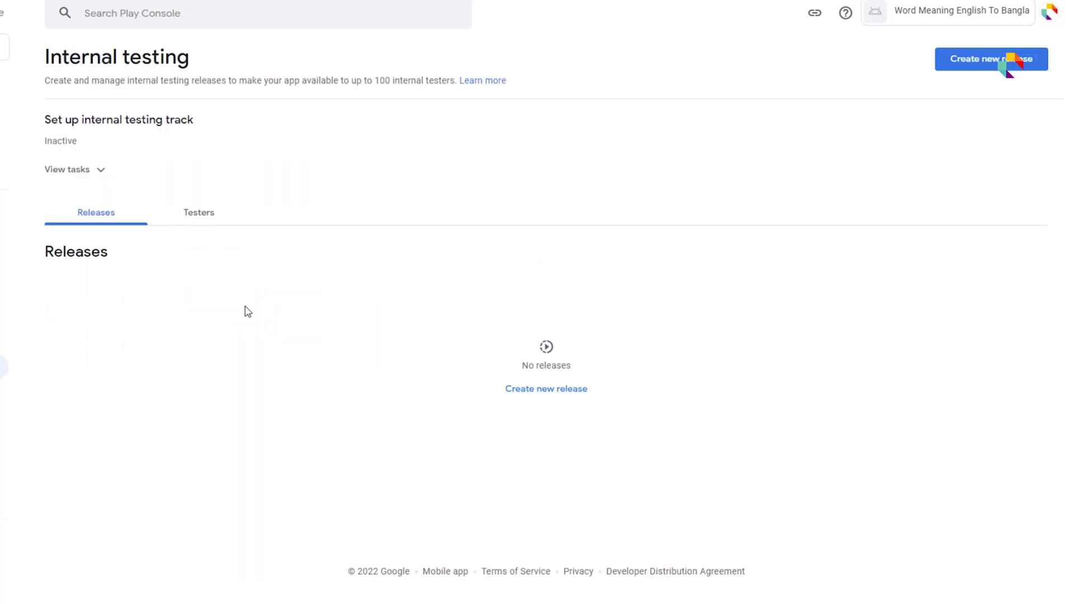
left_click(980, 63)
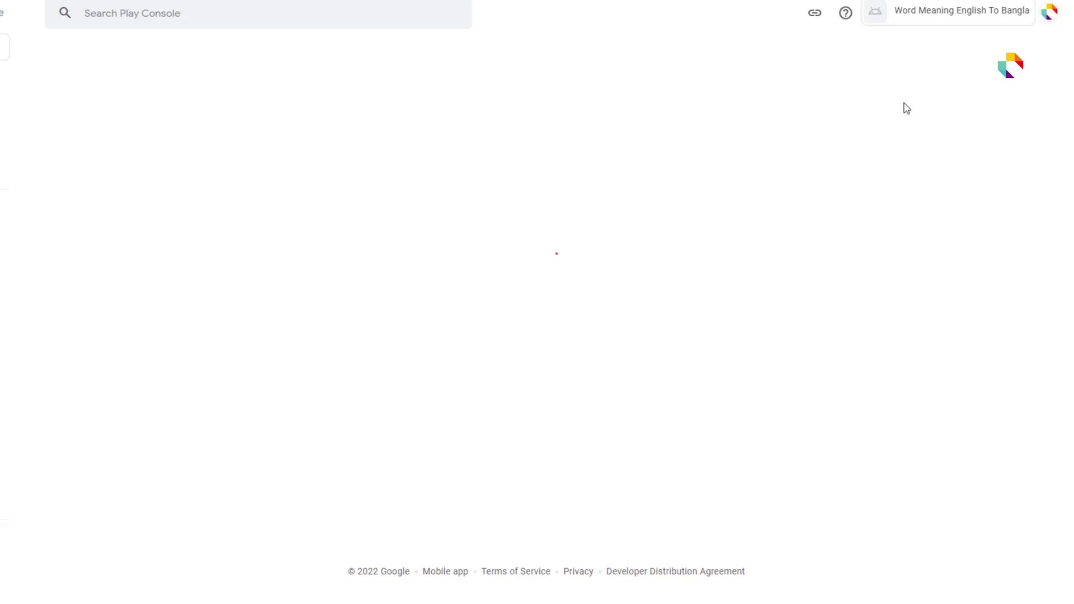
scroll(447, 330, "down", 1)
- Pick app-release.aab from word_meaning's build/app/outputs/bundle/release folder for upload
left_click(493, 344)
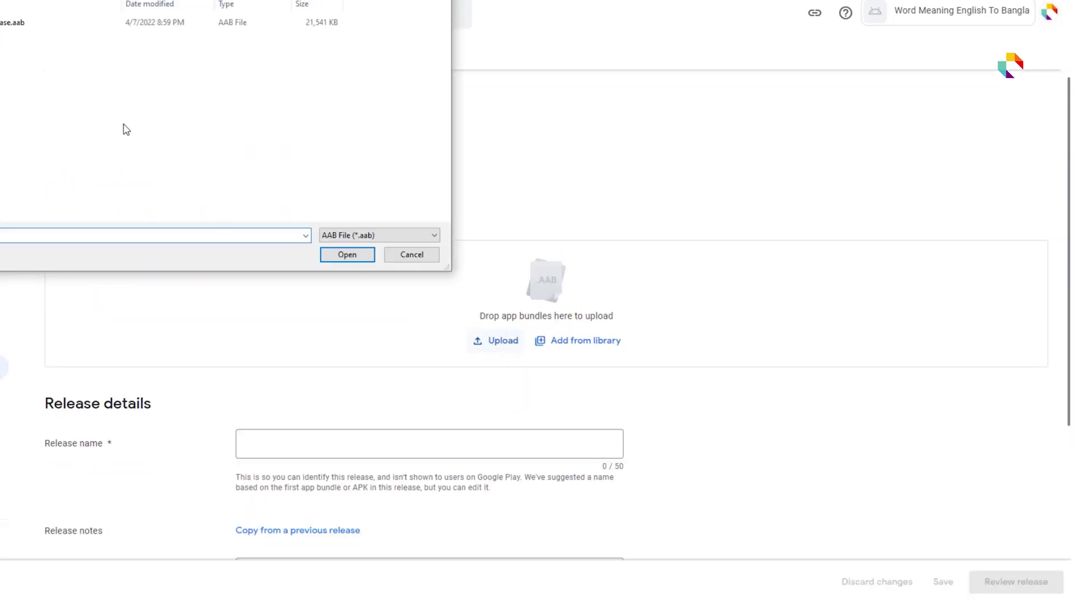
key("alt+Up")
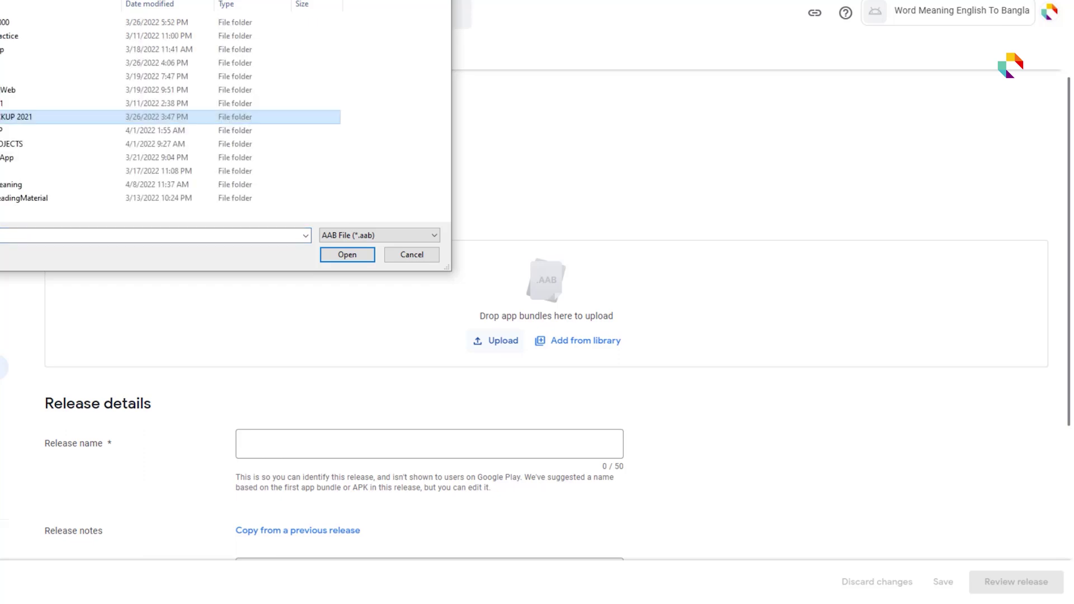
double_click(71, 185)
double_click(107, 77)
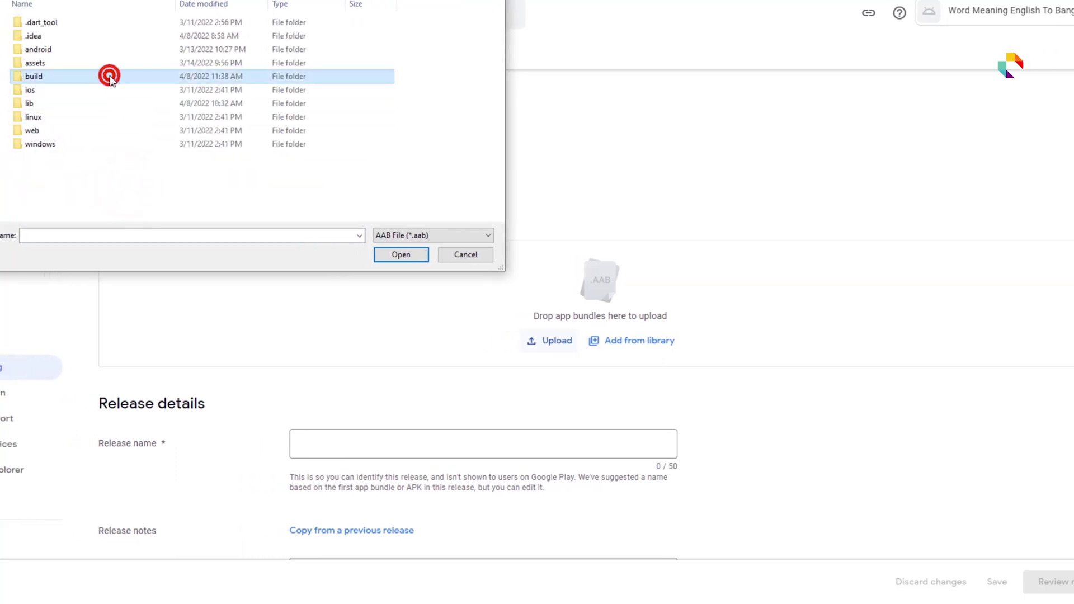
double_click(99, 46)
double_click(101, 76)
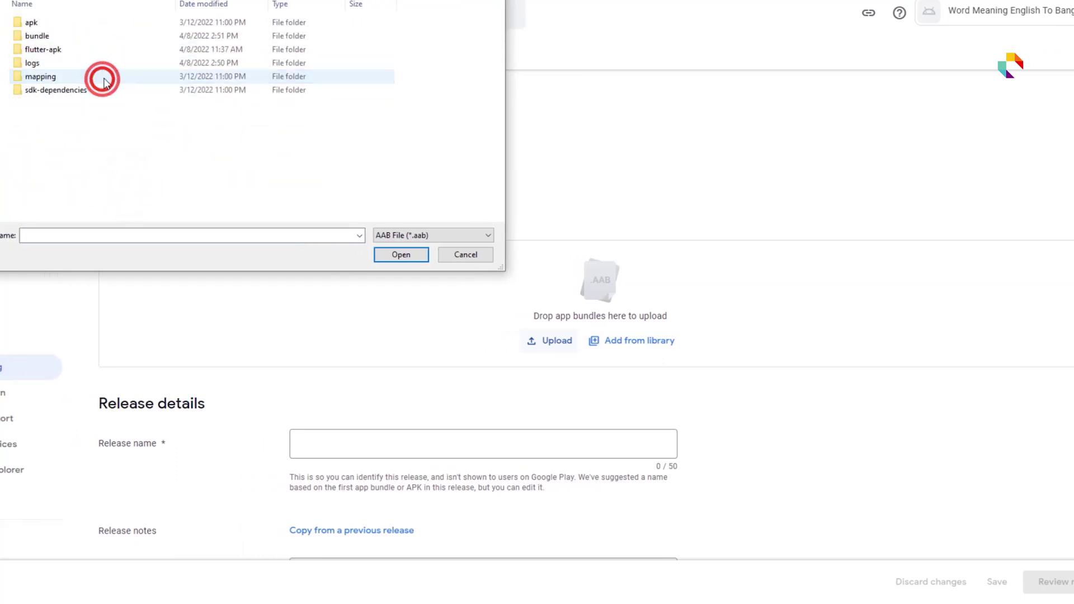
double_click(113, 37)
double_click(126, 23)
left_click(126, 25)
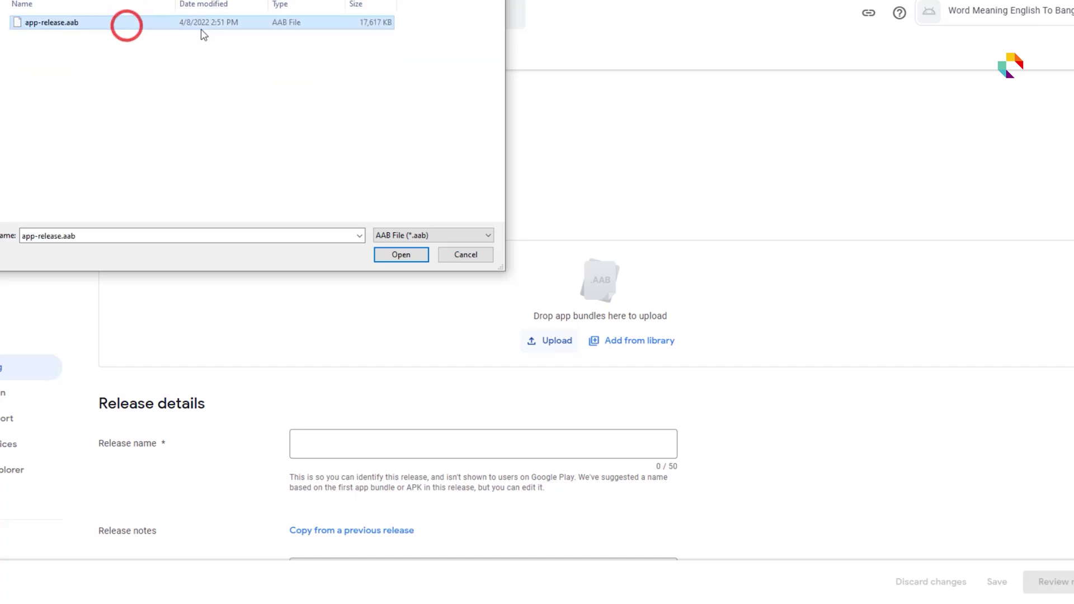
- Upload the bundle, clear the placeholder release notes and save the release draft
left_click(408, 254)
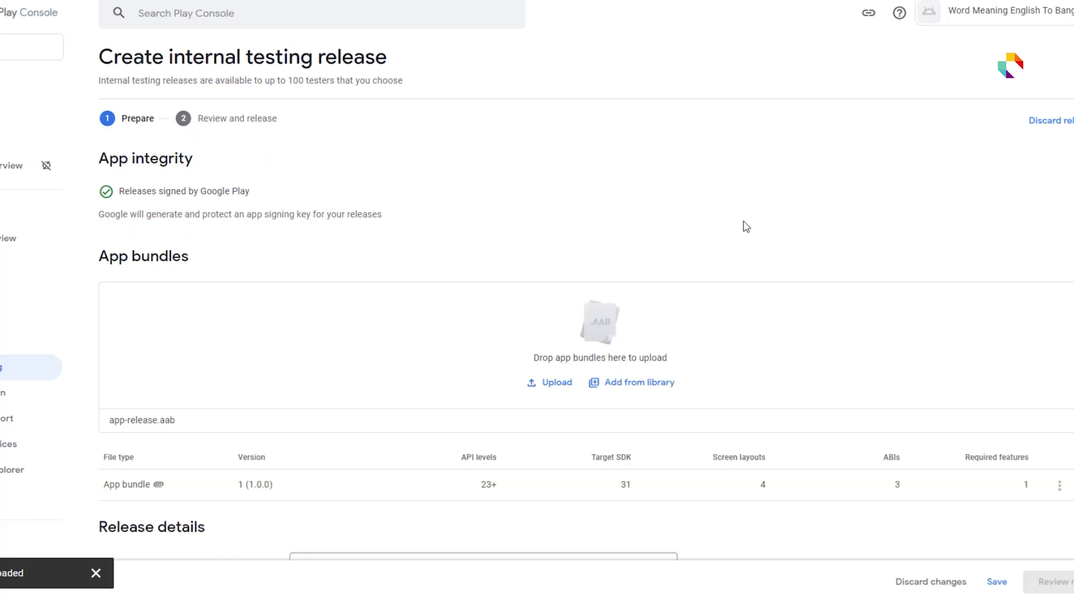
scroll(676, 364, "down", 2)
scroll(733, 341, "down", 3)
left_click(537, 395)
left_click_drag(537, 395, 289, 395)
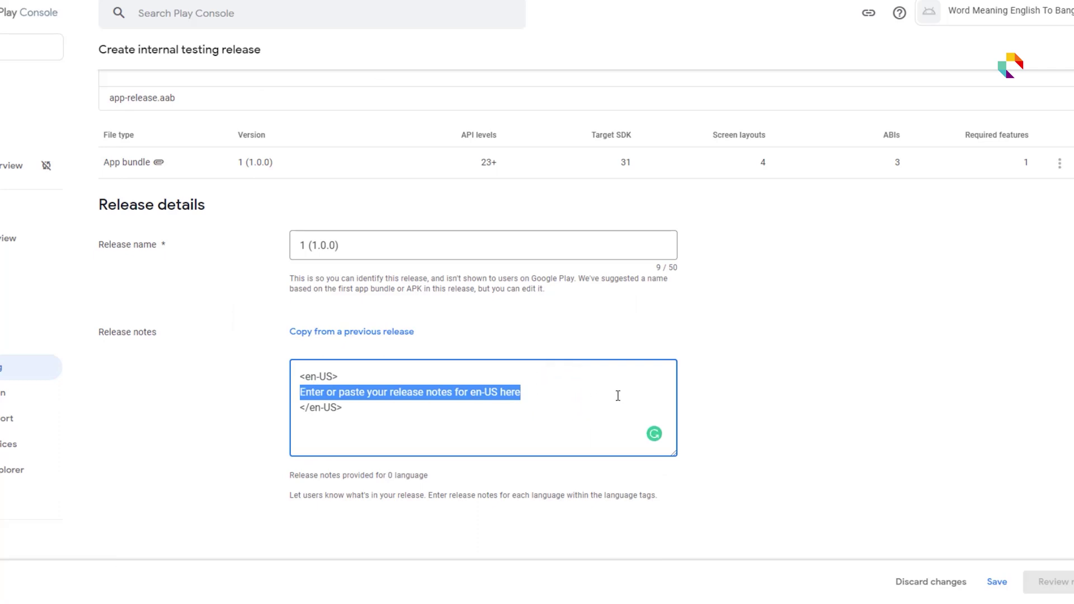
key("BackSpace")
left_click(839, 398)
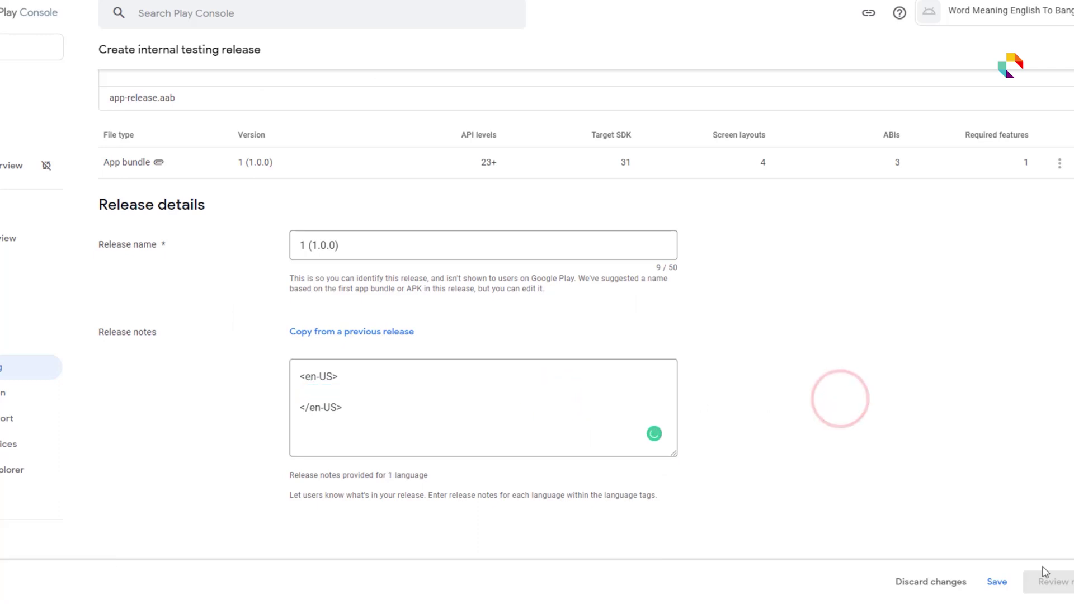
left_click(1002, 584)
scroll(776, 479, "down", 4)
left_click(997, 582)
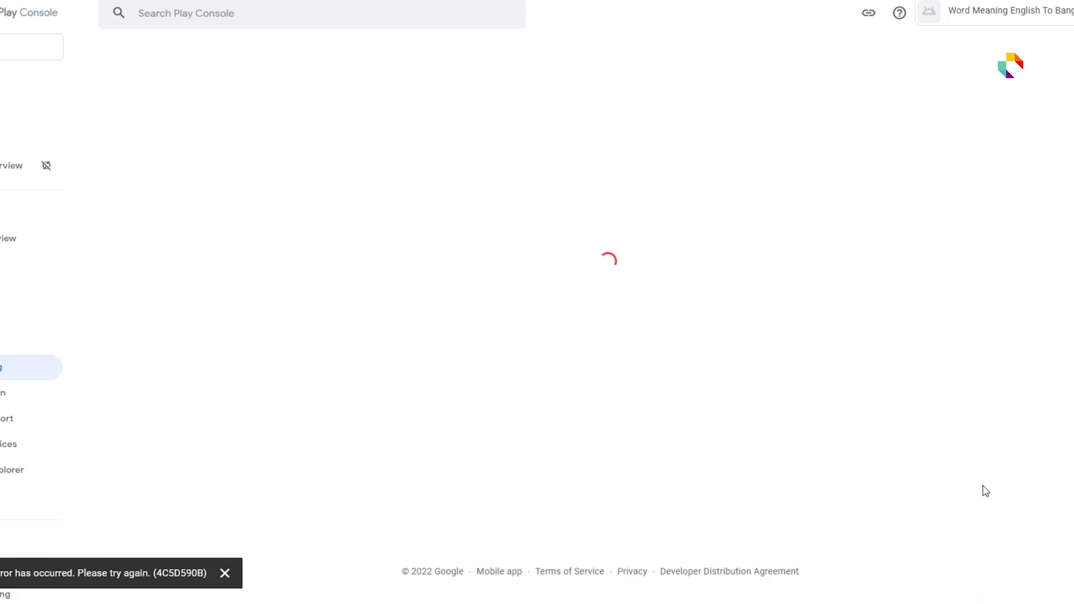
- Write 'Word Meaning' as the en-US release note and roll release 1 (1.0.0) out to internal testers
scroll(988, 491, "down", 3)
scroll(990, 490, "down", 3)
left_click(368, 311)
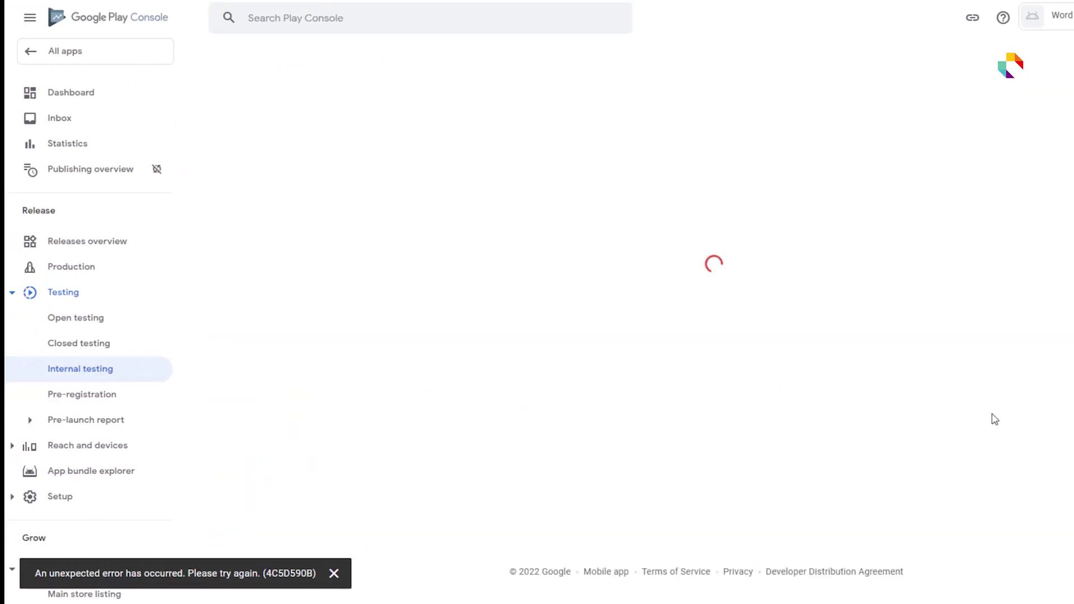
left_click(289, 220)
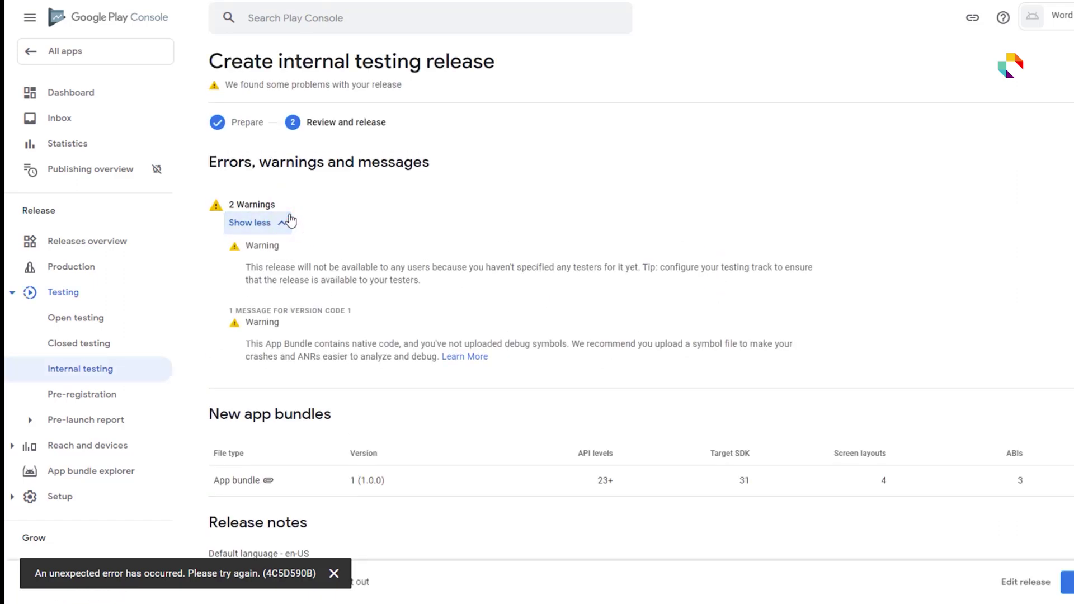
left_click(290, 221)
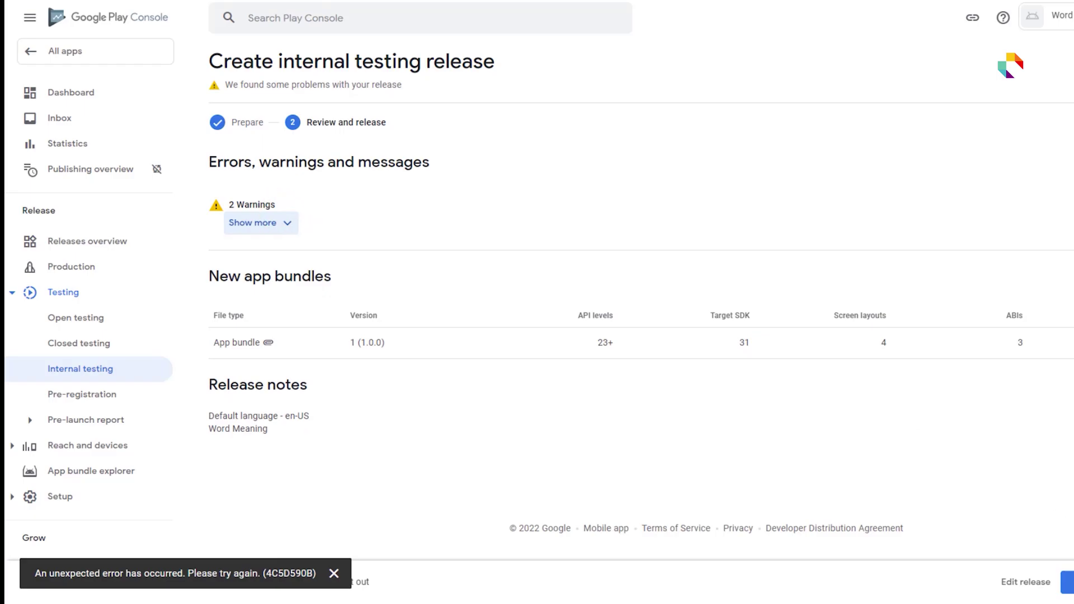
left_click(1067, 582)
left_click(721, 335)
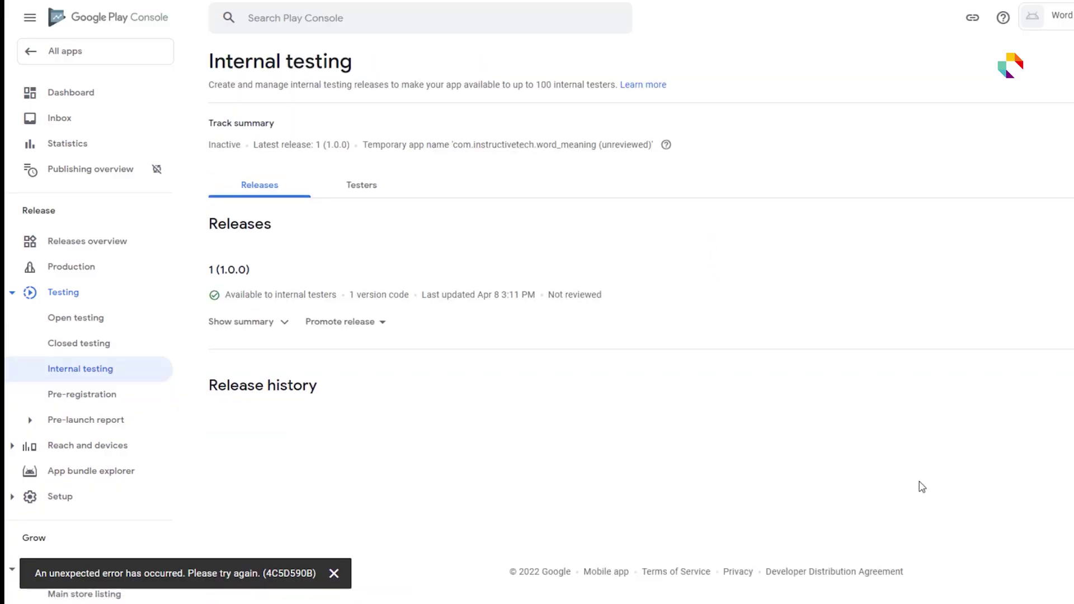
- Declare under App access that all functionality is available without special access
left_click(111, 103)
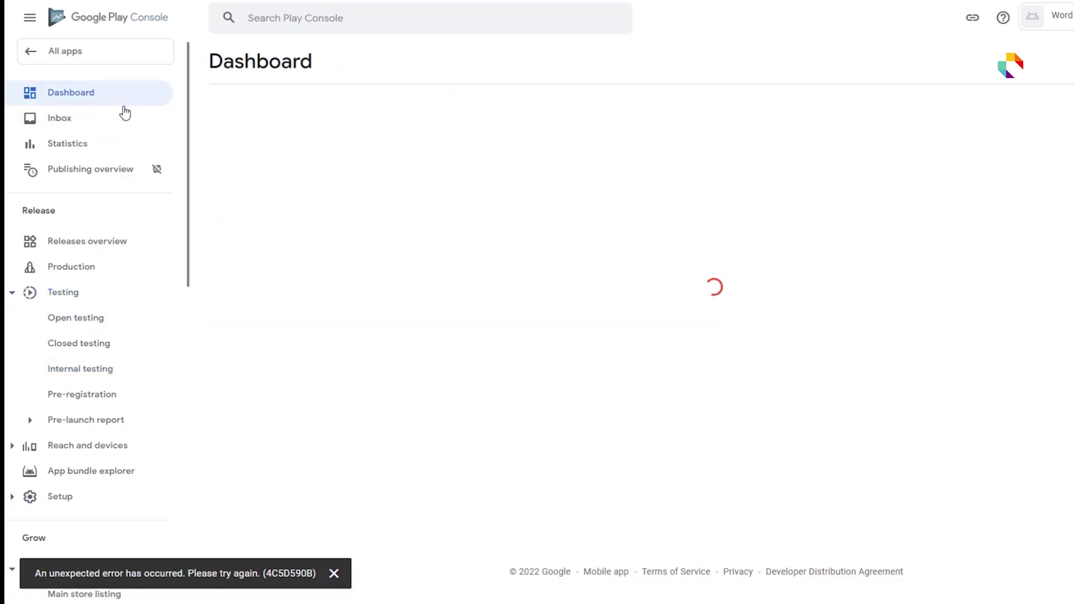
scroll(565, 380, "down", 3)
scroll(499, 435, "down", 3)
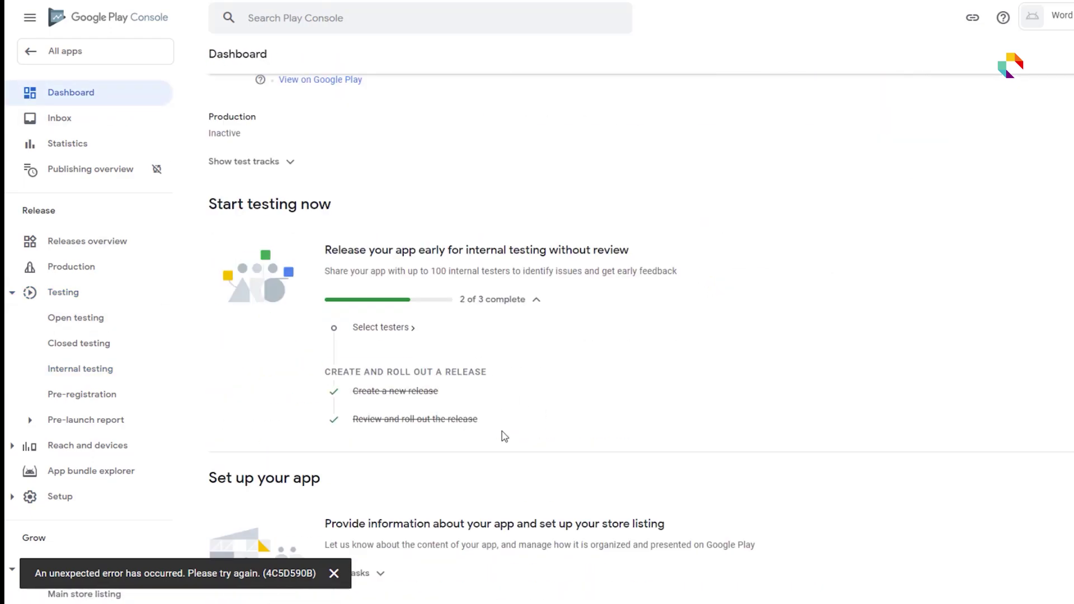
scroll(503, 447, "down", 3)
left_click(375, 382)
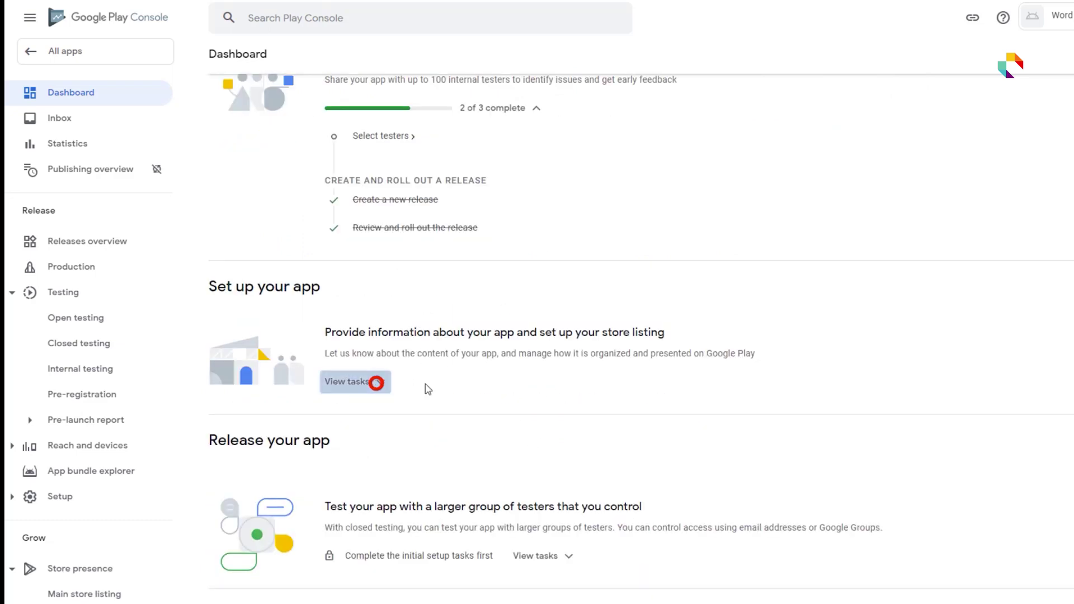
scroll(556, 355, "down", 1)
left_click(392, 363)
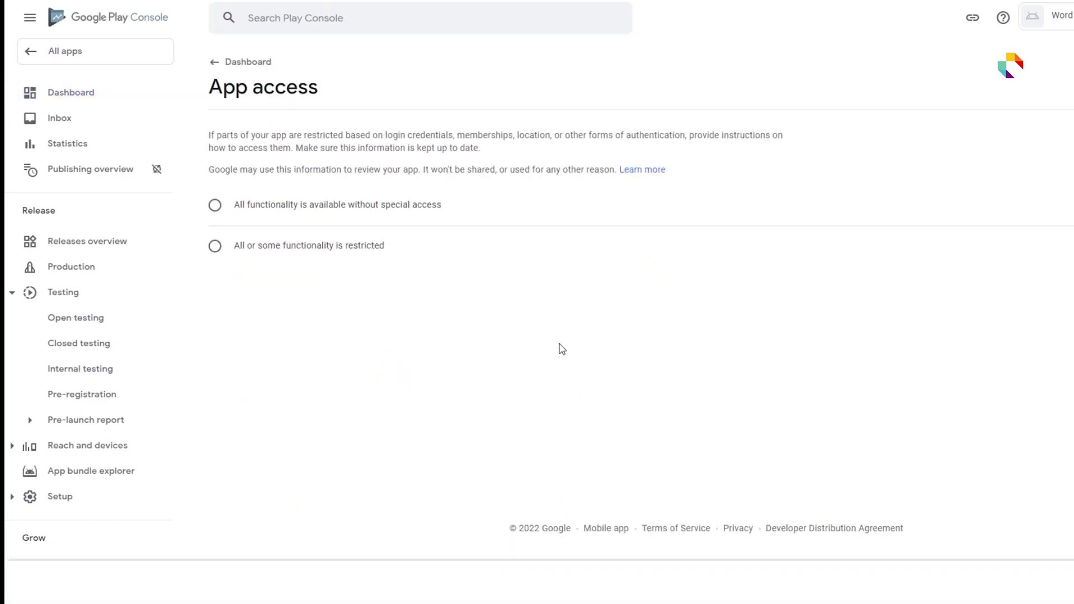
left_click(403, 209)
left_click(218, 63)
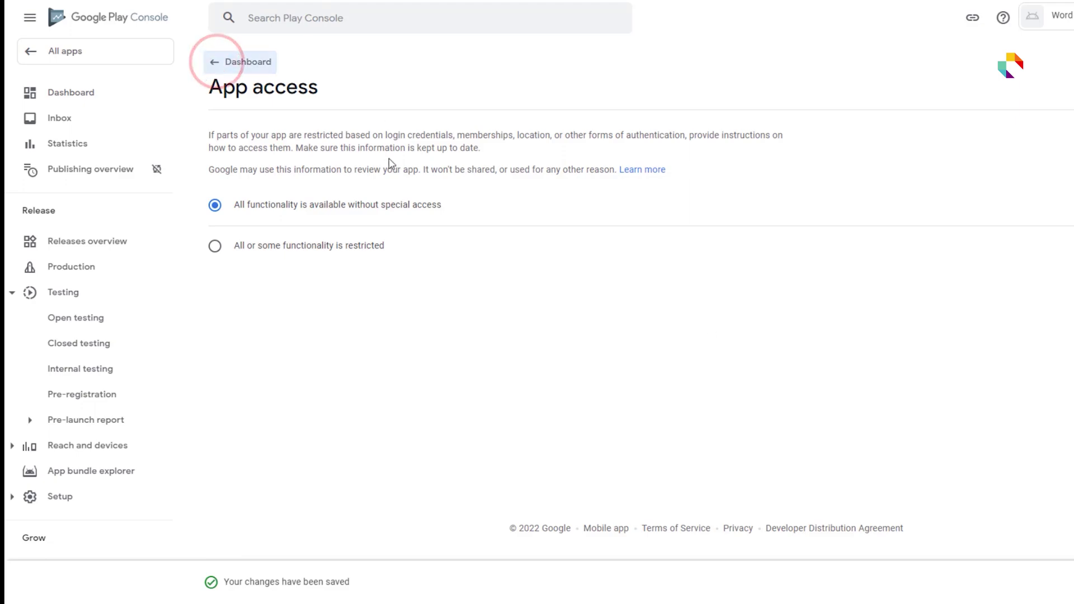
- Declare under Ads that the app contains no ads
scroll(504, 453, "down", 8)
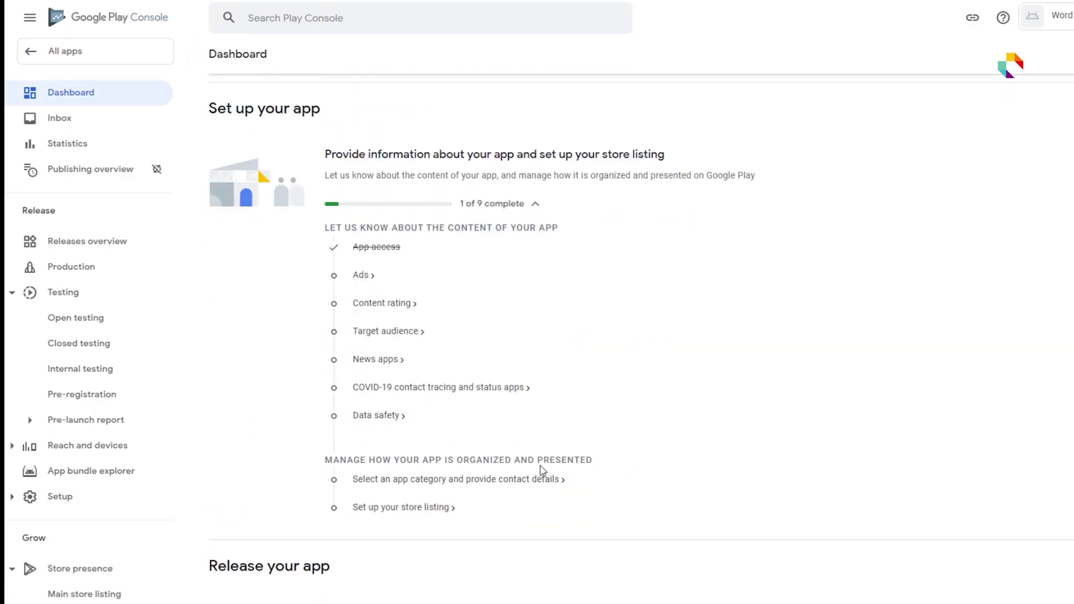
left_click(367, 277)
left_click(421, 251)
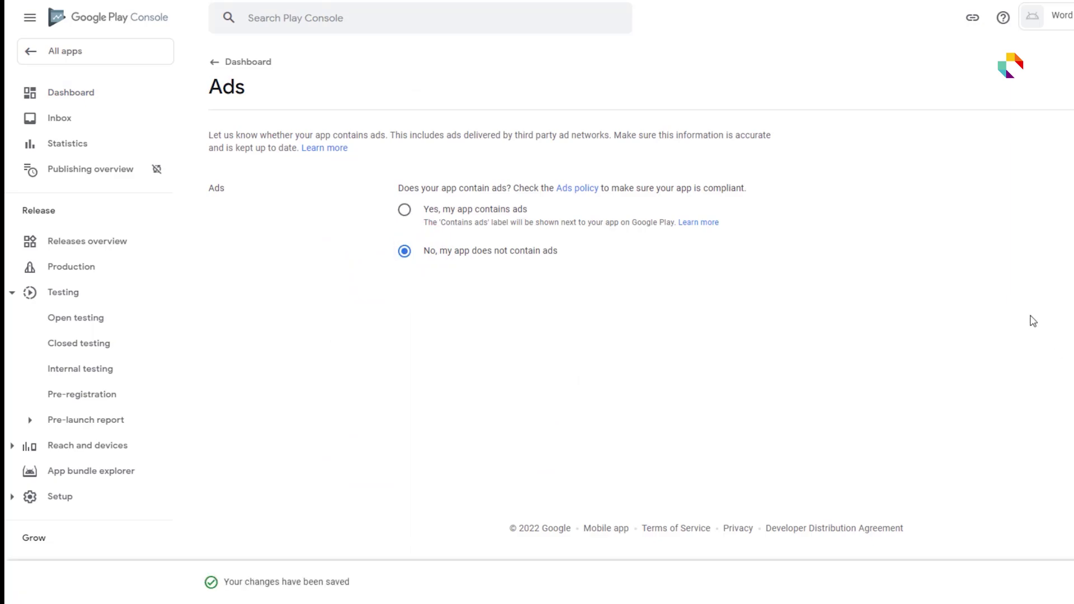
left_click(215, 62)
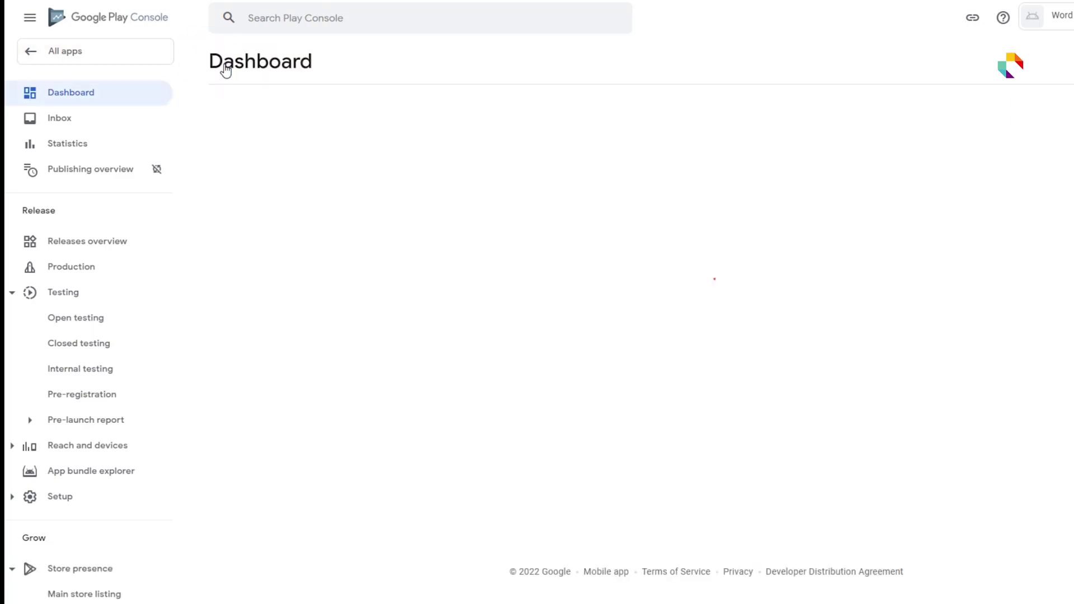
scroll(554, 235, "down", 7)
- Start the content rating questionnaire, enter the contact e-mail and pick All Other App Types
left_click(373, 372)
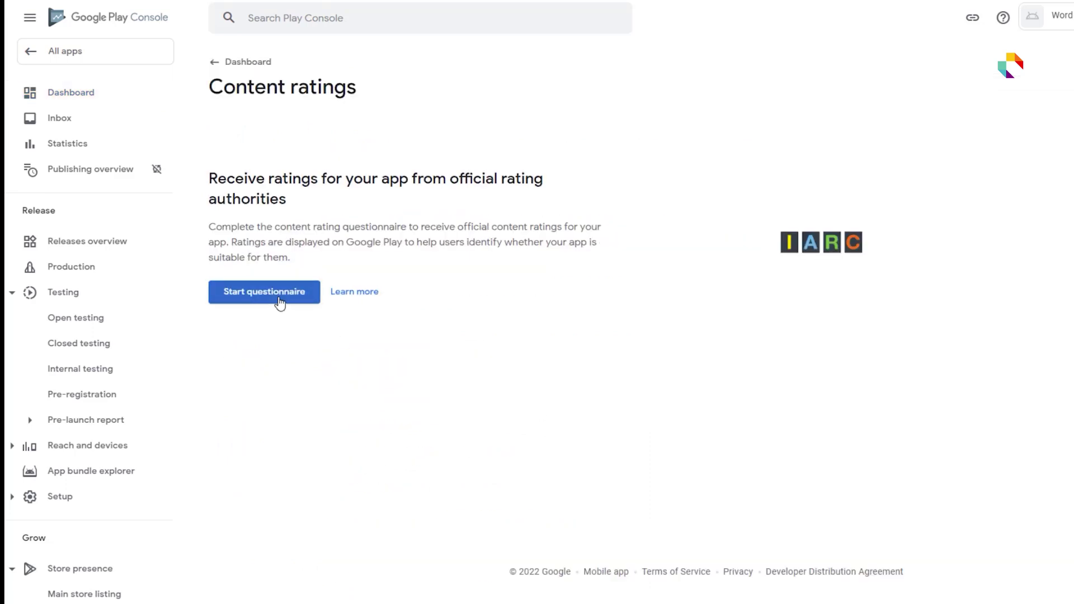
left_click(277, 298)
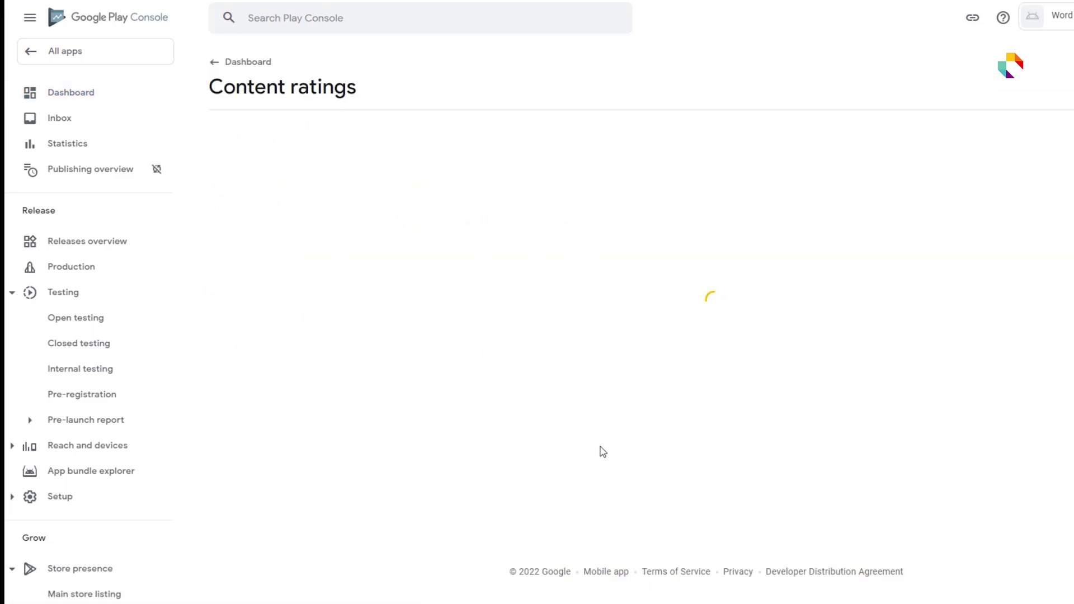
left_click(483, 204)
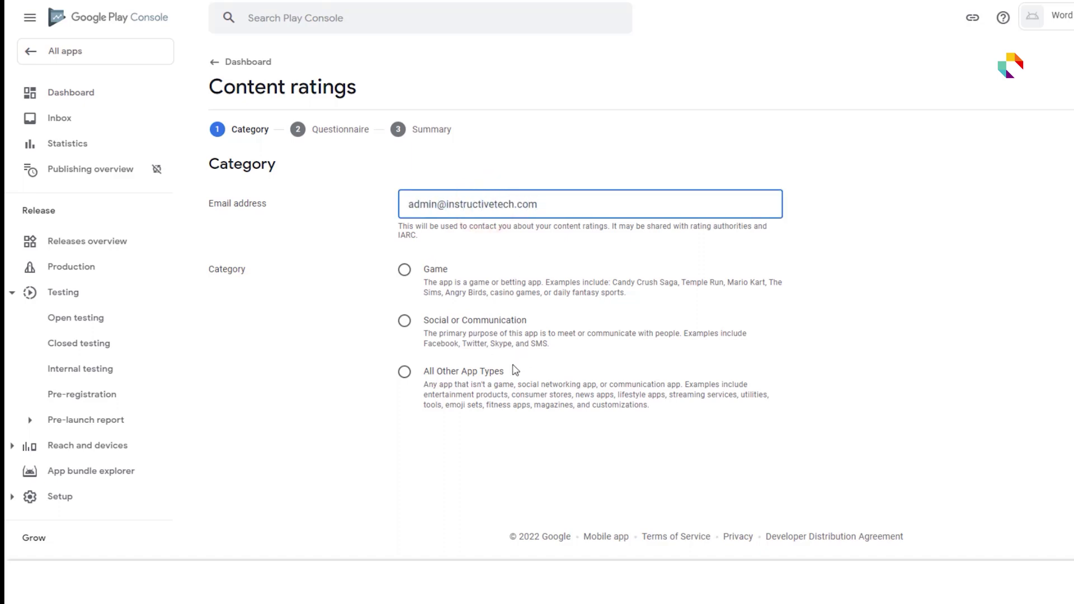
left_click(465, 371)
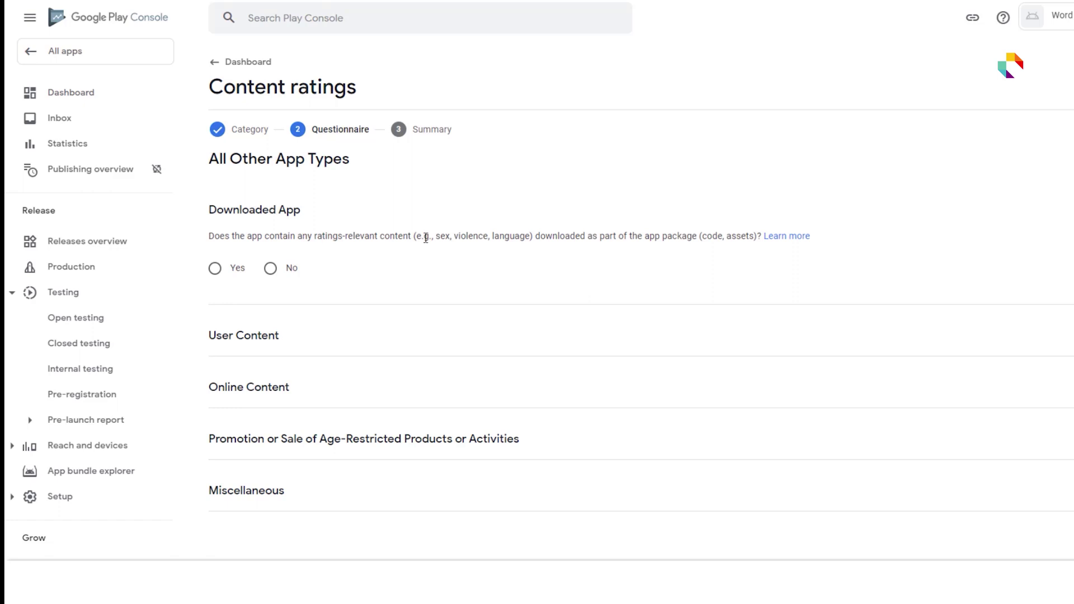
- Answer No to content, user interaction, location and purchase questions, and Yes to news/educational product
left_click(270, 268)
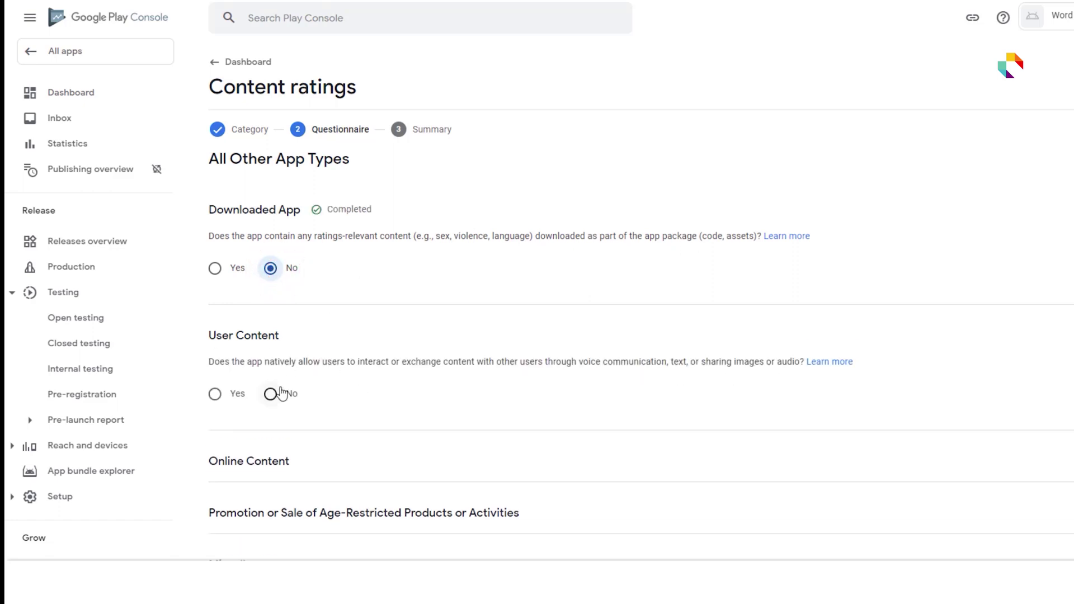
scroll(282, 394, "down", 1)
left_click(270, 330)
left_click(272, 456)
scroll(335, 462, "down", 2)
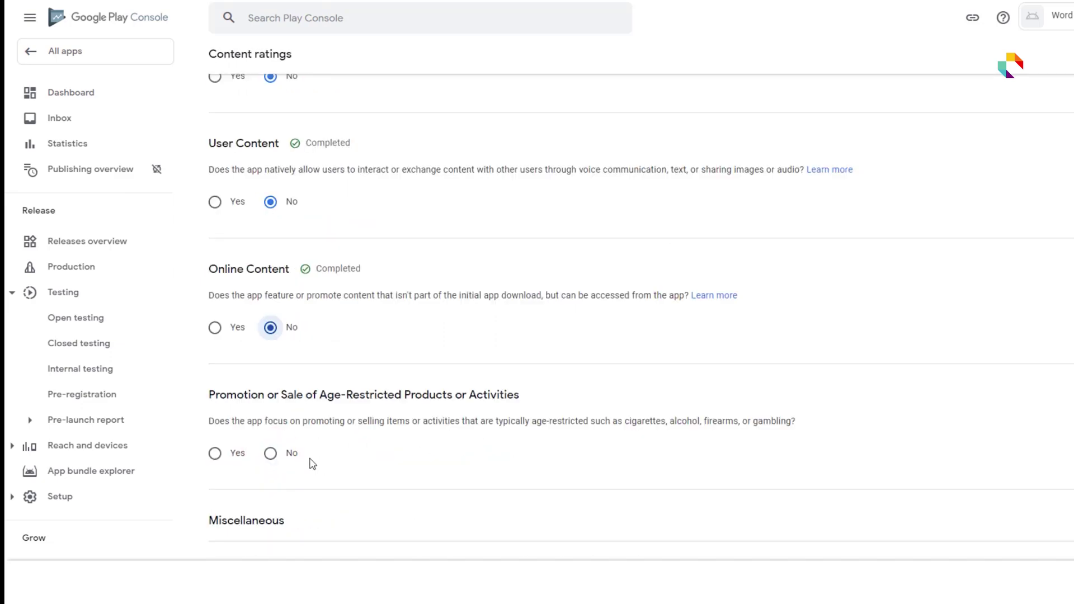
left_click(272, 453)
scroll(293, 462, "down", 2)
left_click(271, 452)
left_click(271, 525)
scroll(660, 514, "down", 4)
left_click(271, 410)
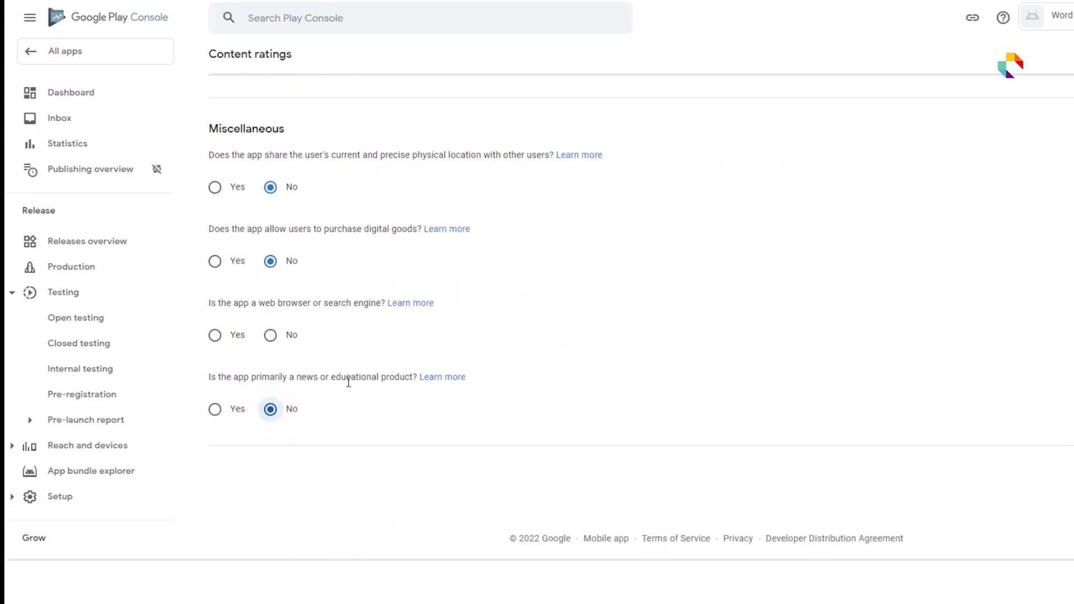
left_click(216, 409)
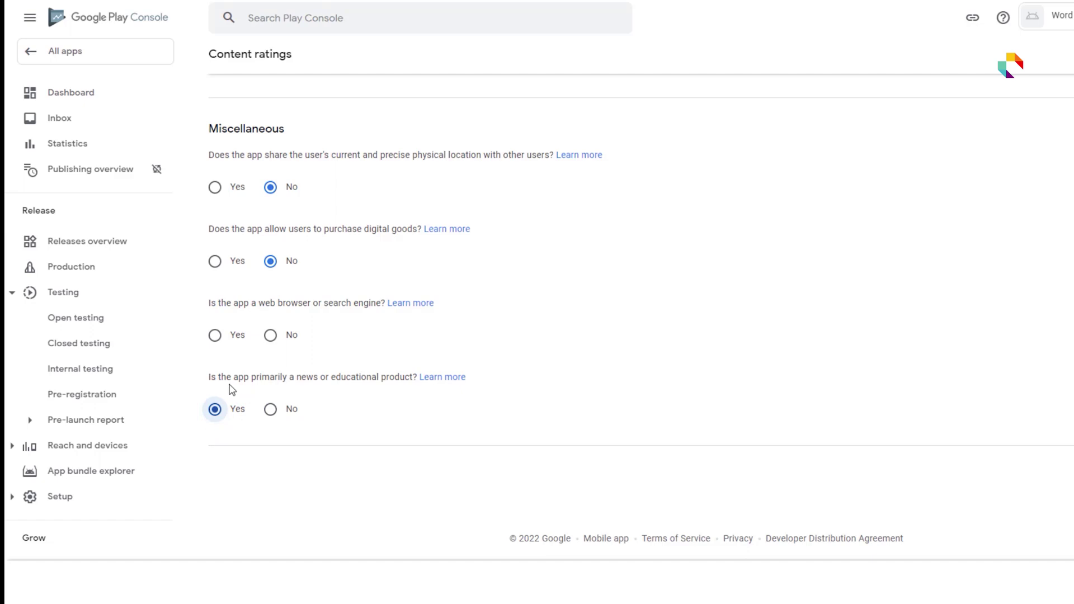
- Copy the news/educational question text and answer No to the web browser question
left_click_drag(208, 379, 418, 382)
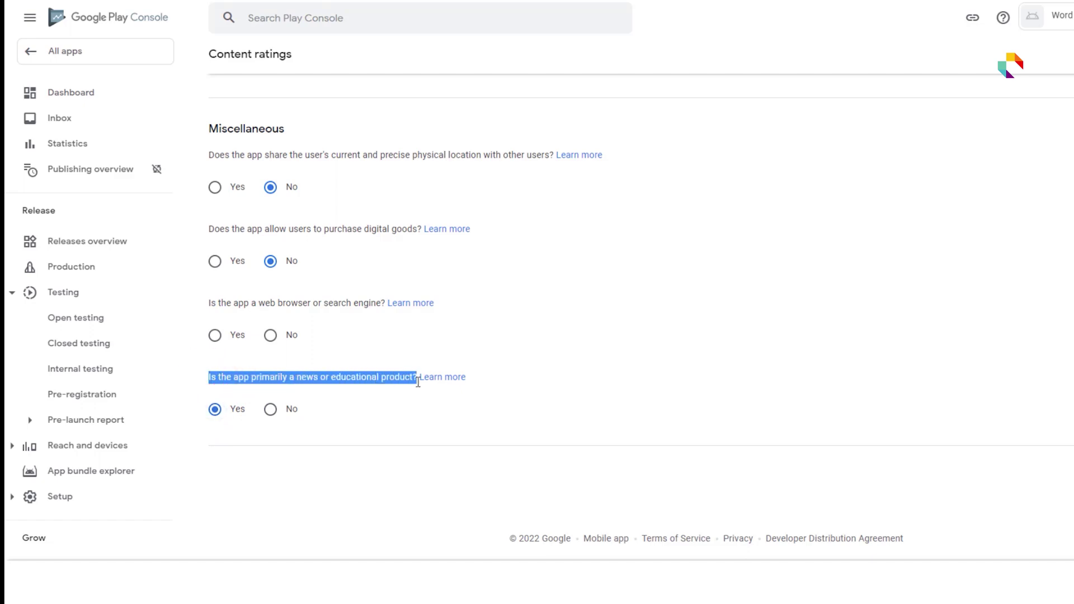
right_click(421, 388)
left_click(425, 384)
left_click(688, 348)
scroll(724, 452, "up", 3)
scroll(729, 448, "up", 5)
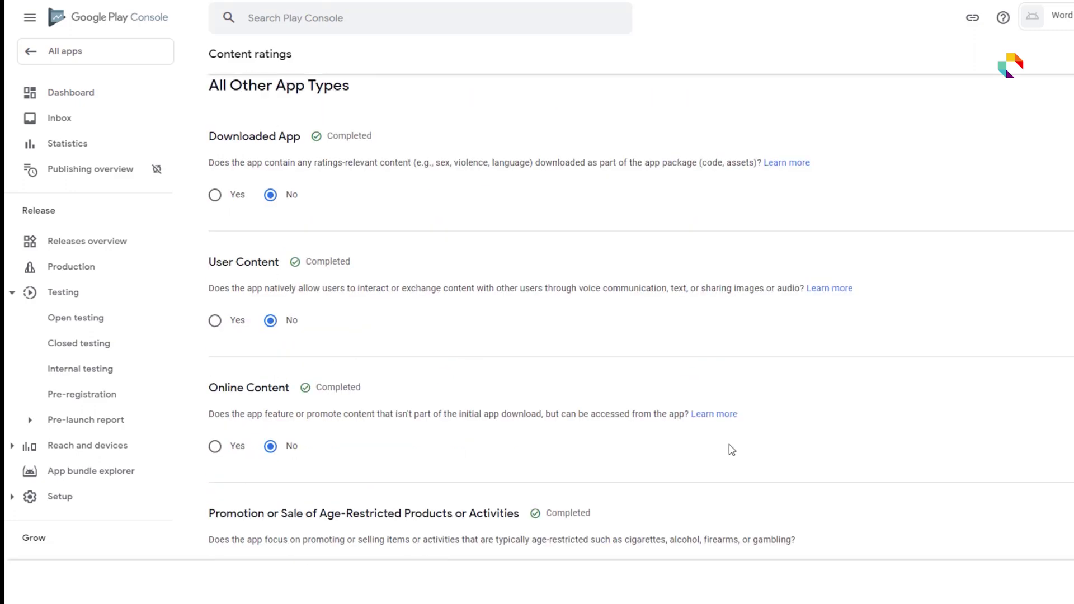
scroll(732, 450, "down", 10)
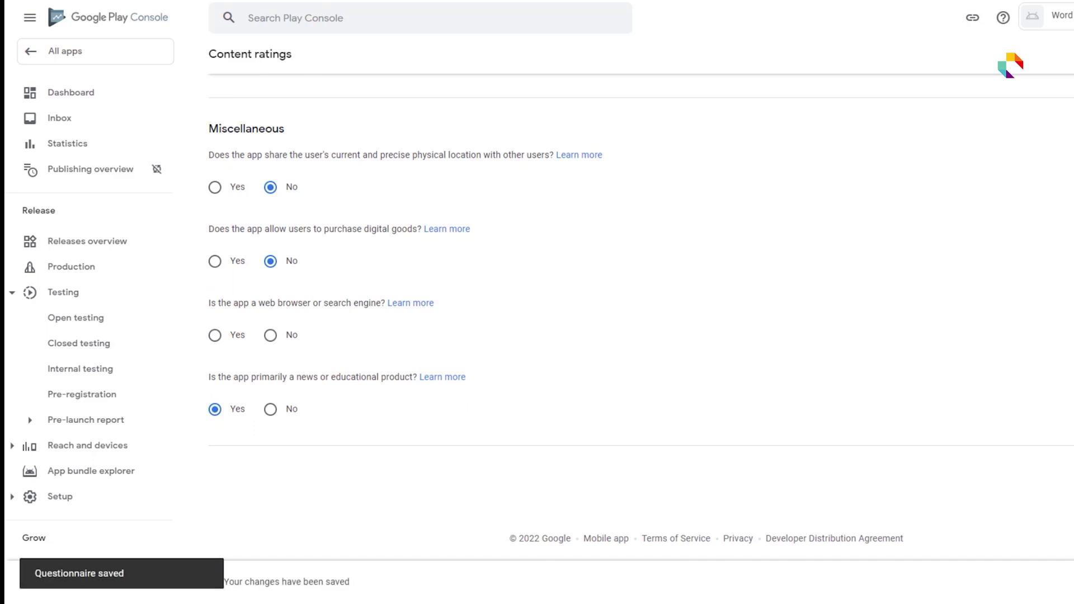
left_click(279, 338)
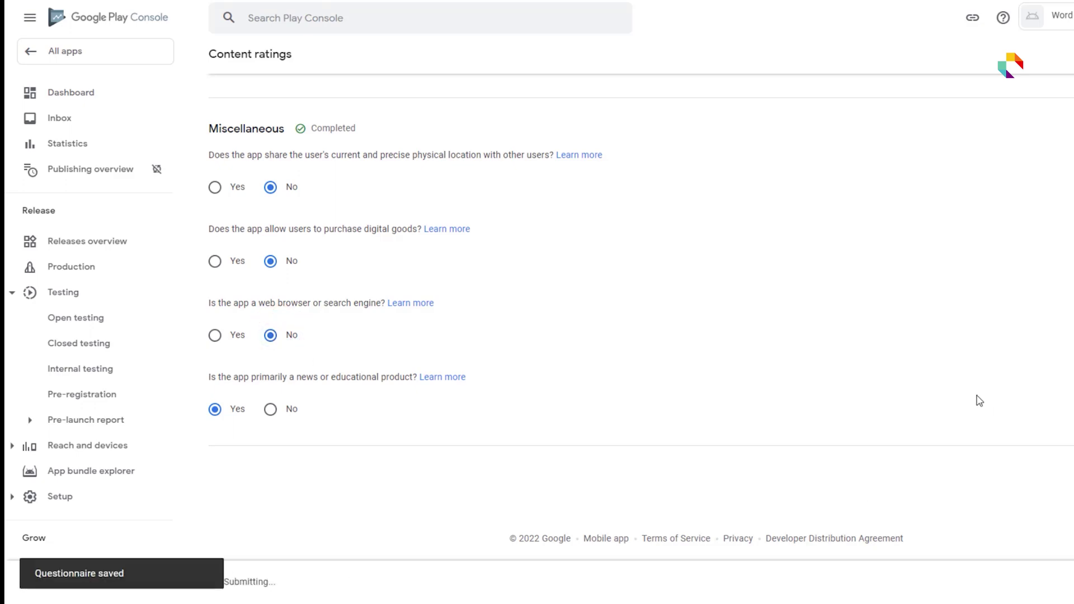
scroll(577, 484, "down", 10)
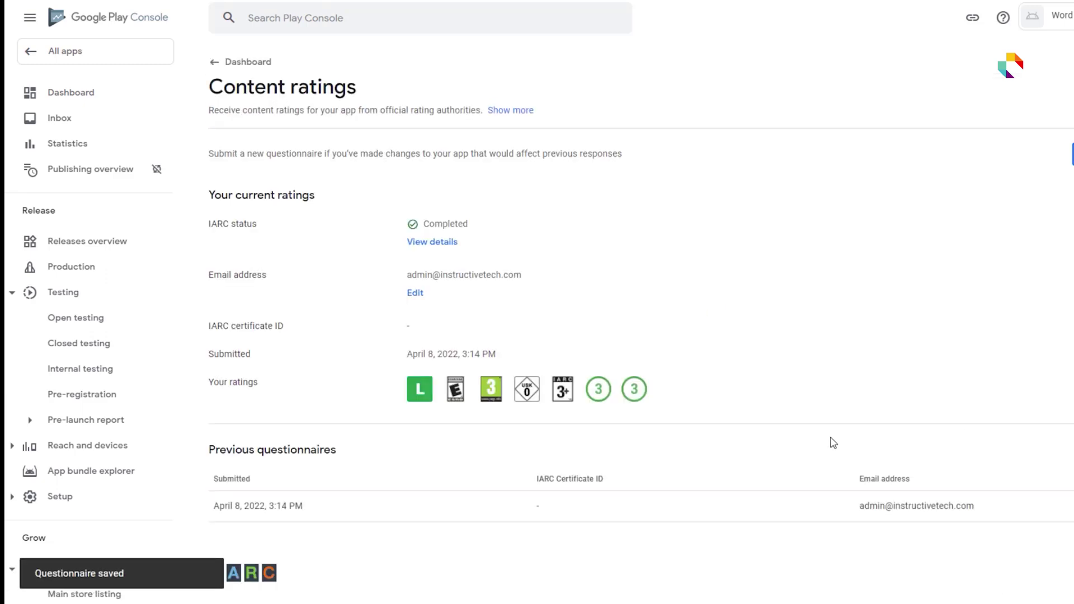
- In Target audience, tick the 13-15, 16-17 and 18 and over age groups
left_click(218, 67)
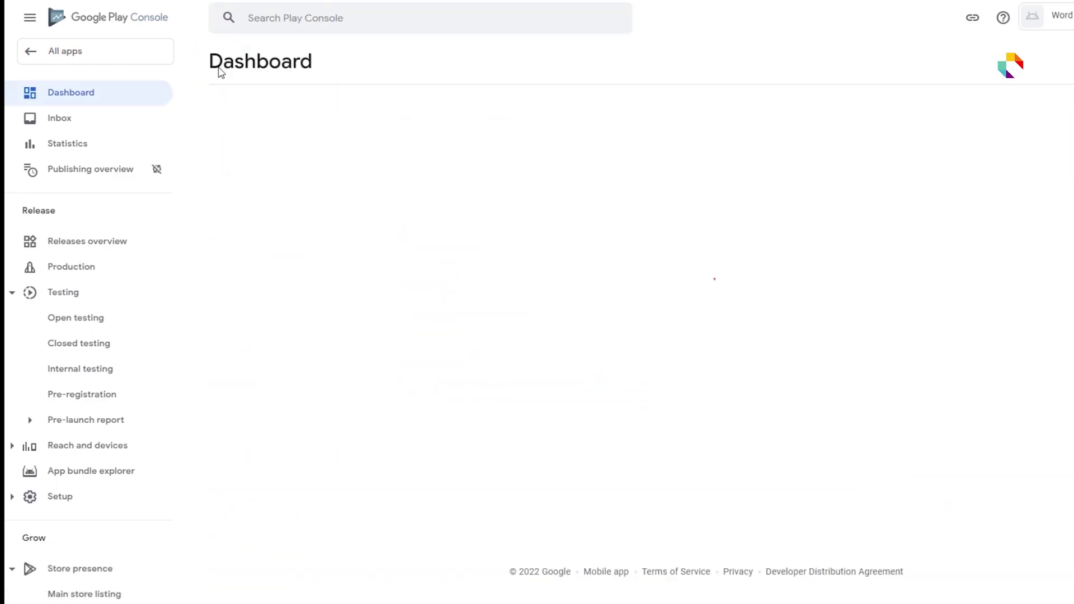
scroll(726, 387, "down", 8)
left_click(368, 330)
left_click(403, 450)
left_click(404, 480)
left_click(403, 508)
- Answer No to whether the app appeals to children and return to the Dashboard
scroll(489, 267, "down", 2)
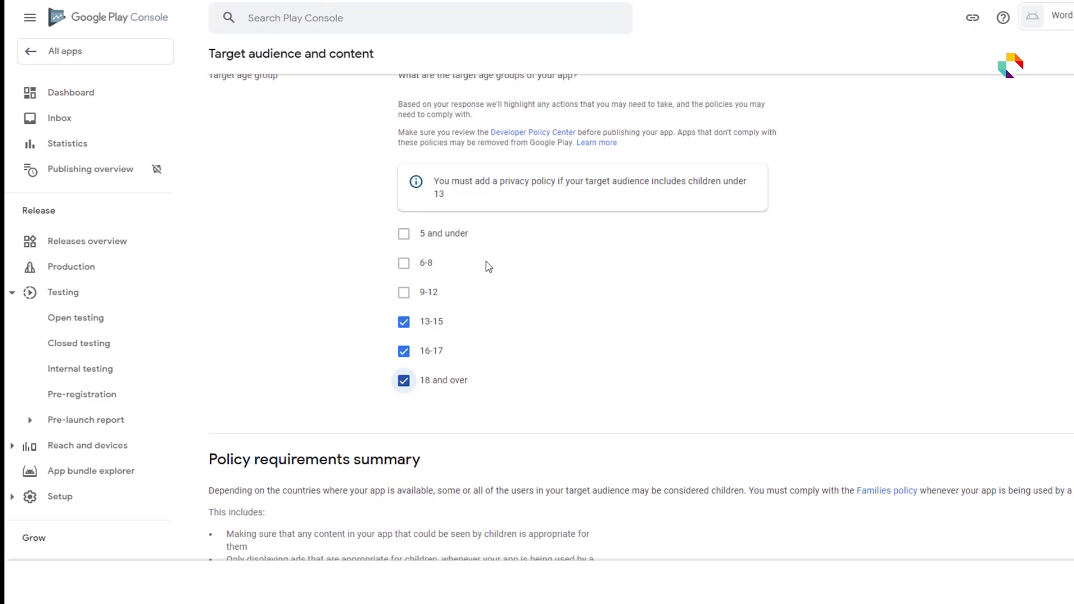
scroll(593, 438, "down", 3)
scroll(861, 495, "down", 1)
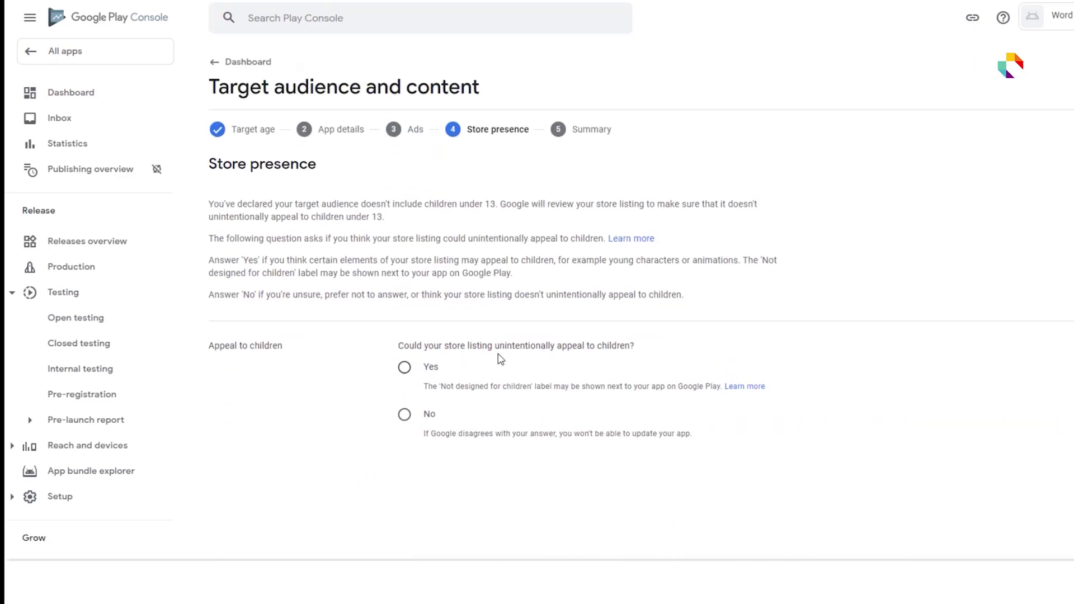
left_click(404, 414)
left_click(404, 367)
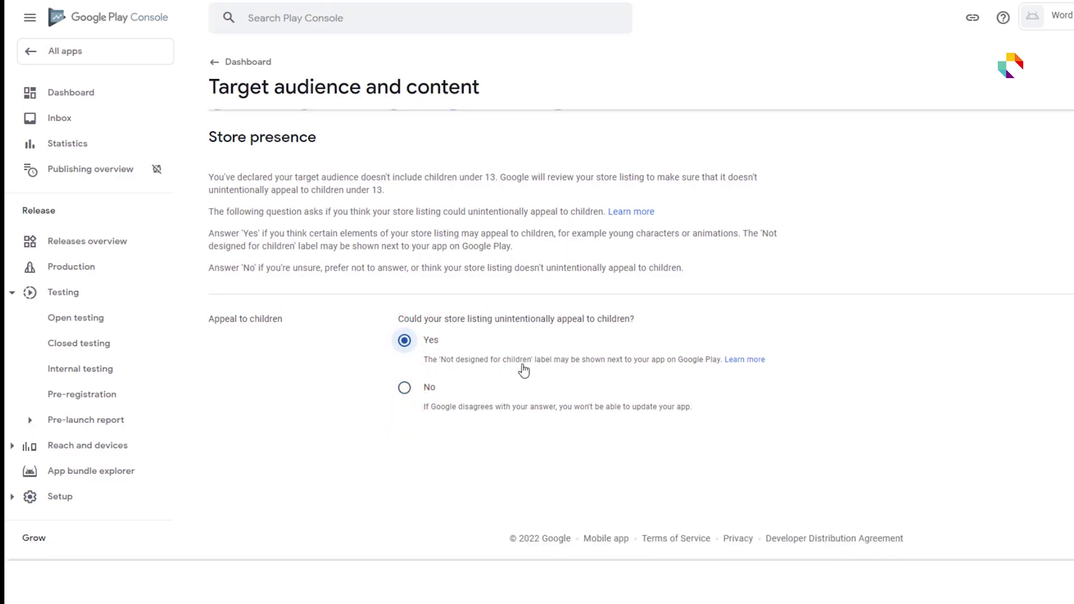
left_click(405, 388)
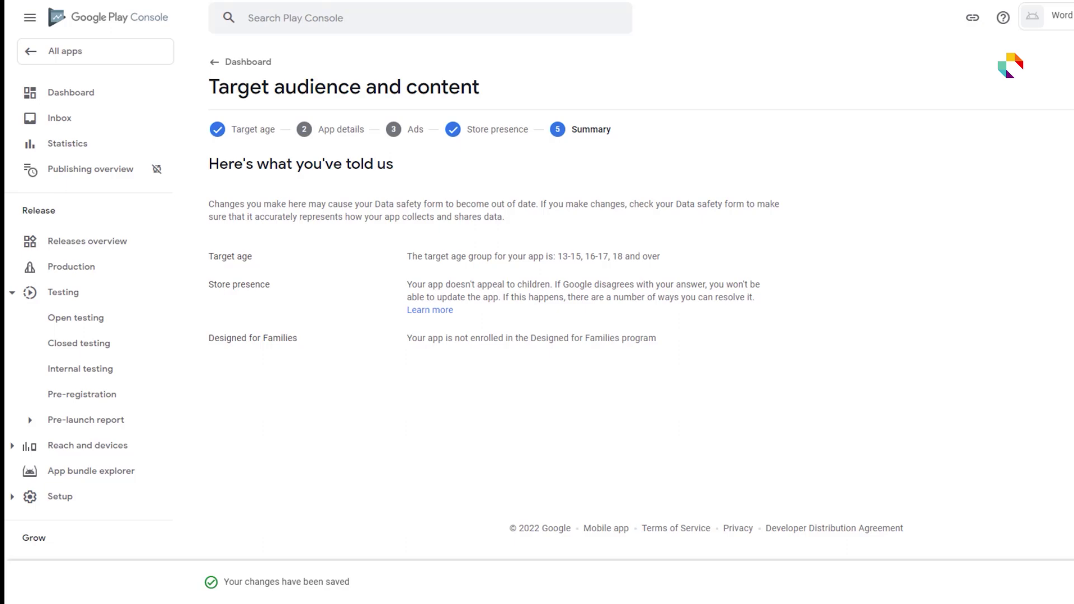
left_click(218, 62)
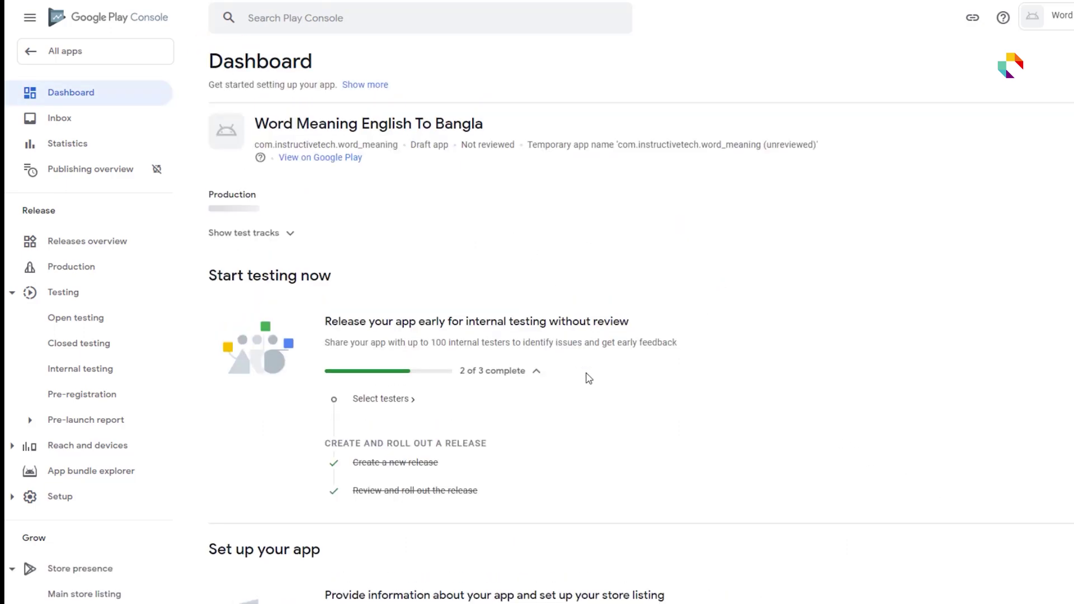
- Declare in News apps that the app is not a news app
scroll(571, 354, "down", 10)
left_click(384, 175)
left_click(404, 185)
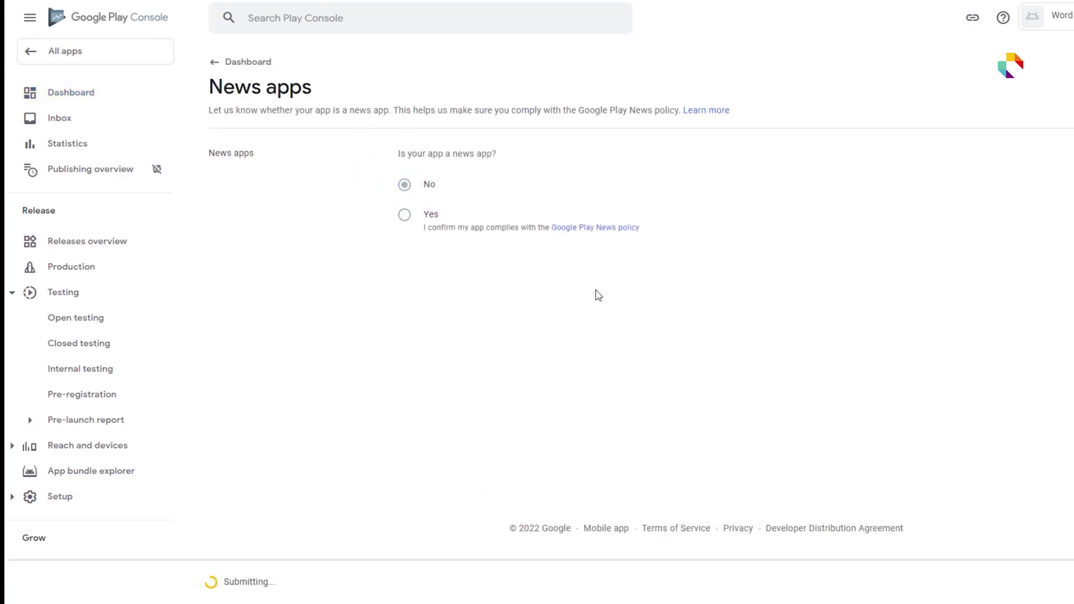
left_click(219, 61)
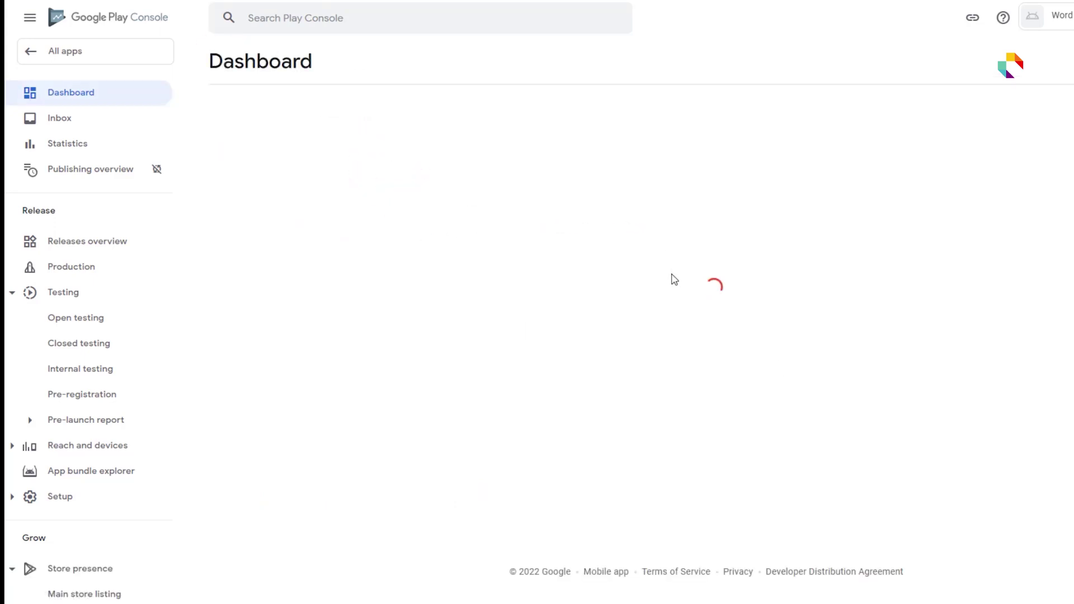
- Declare the app is not a COVID-19 contact tracing or status app
scroll(690, 347, "down", 9)
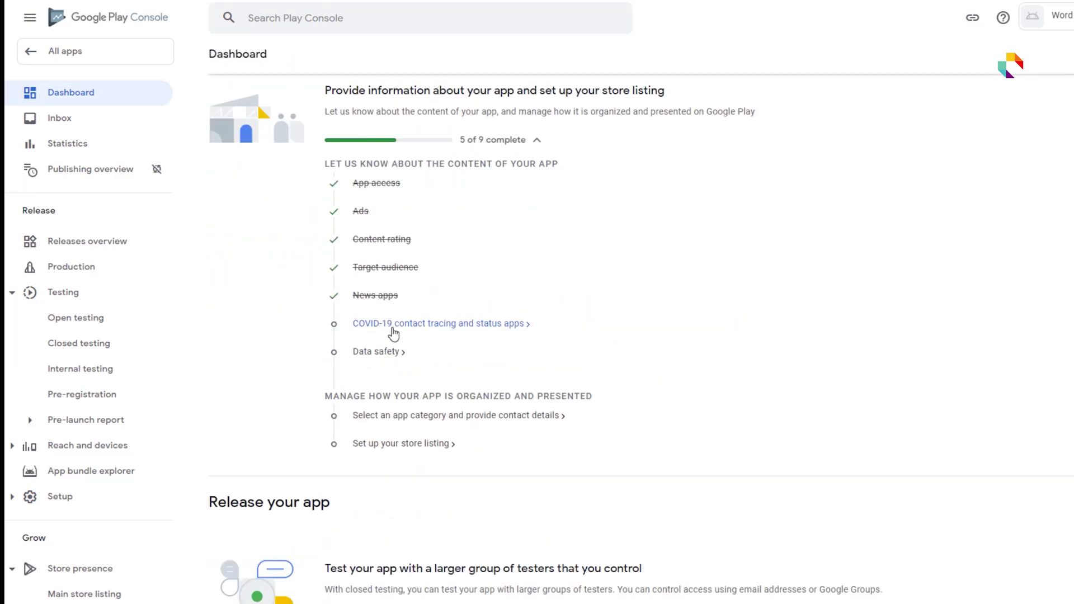
left_click(442, 325)
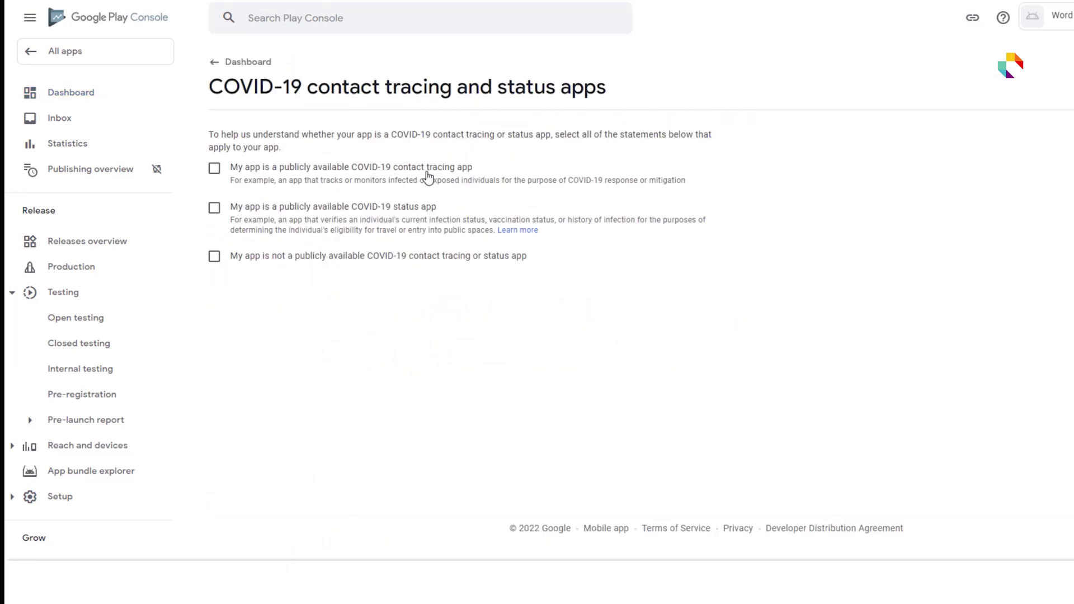
left_click(256, 258)
left_click(216, 63)
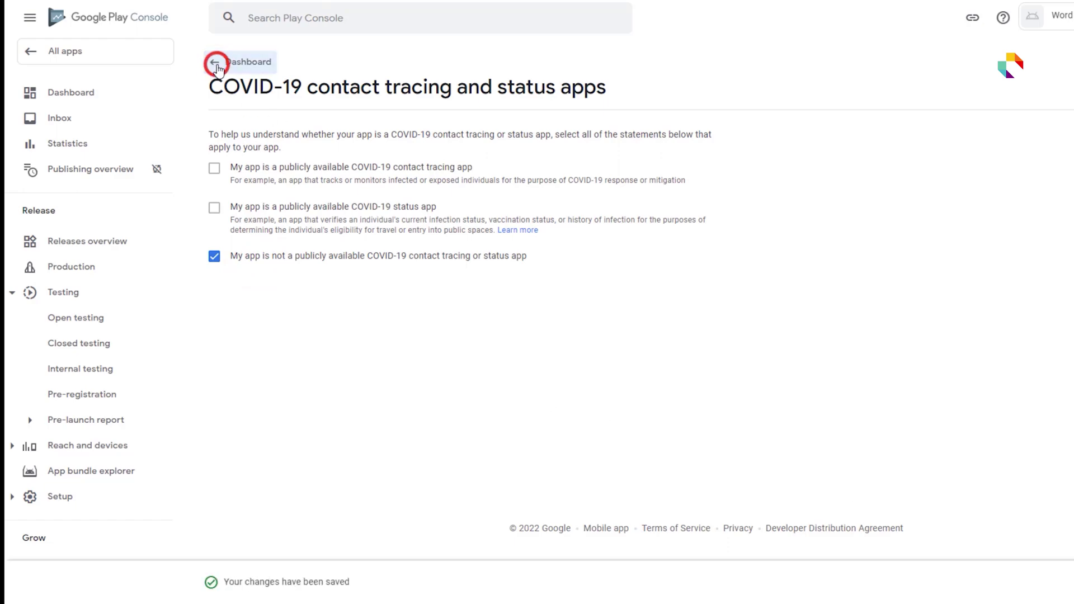
scroll(566, 350, "down", 10)
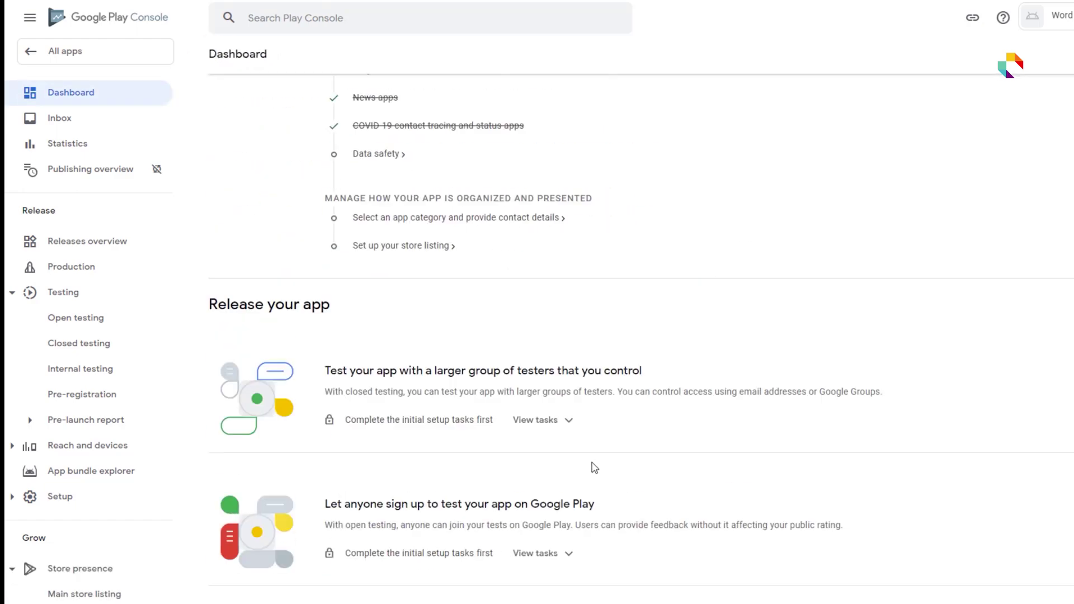
- Go through the Data safety introduction and declare the app collects no user data
left_click(373, 224)
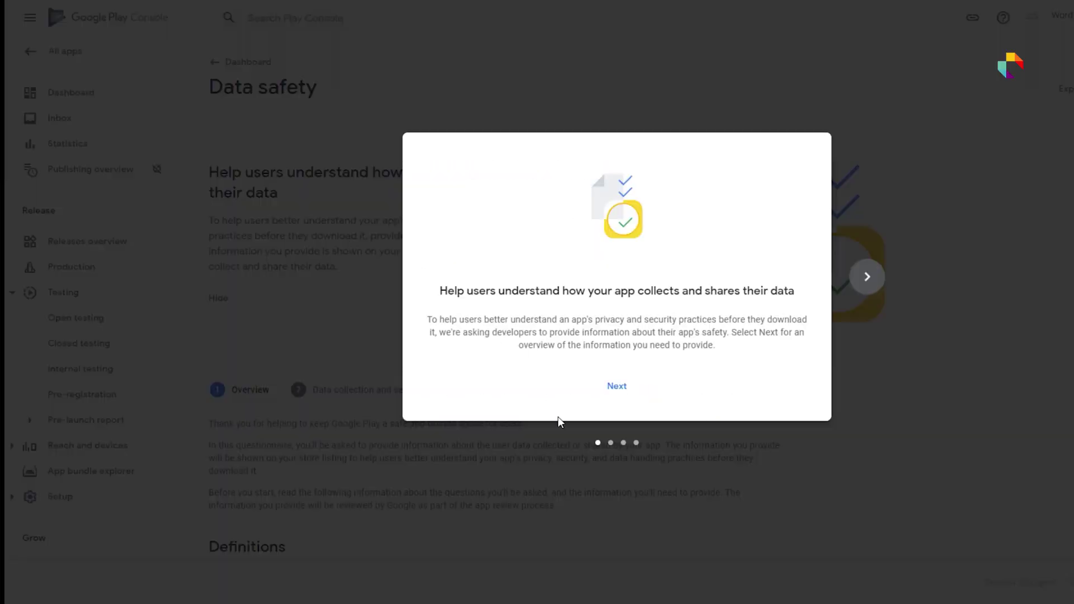
left_click(616, 384)
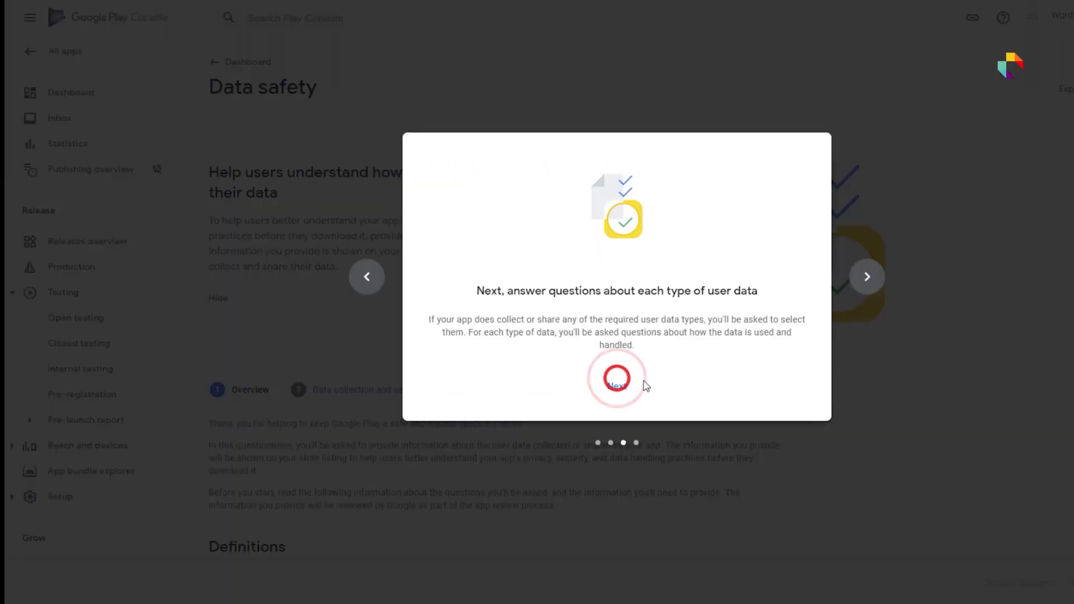
triple_click(623, 386)
scroll(779, 420, "down", 8)
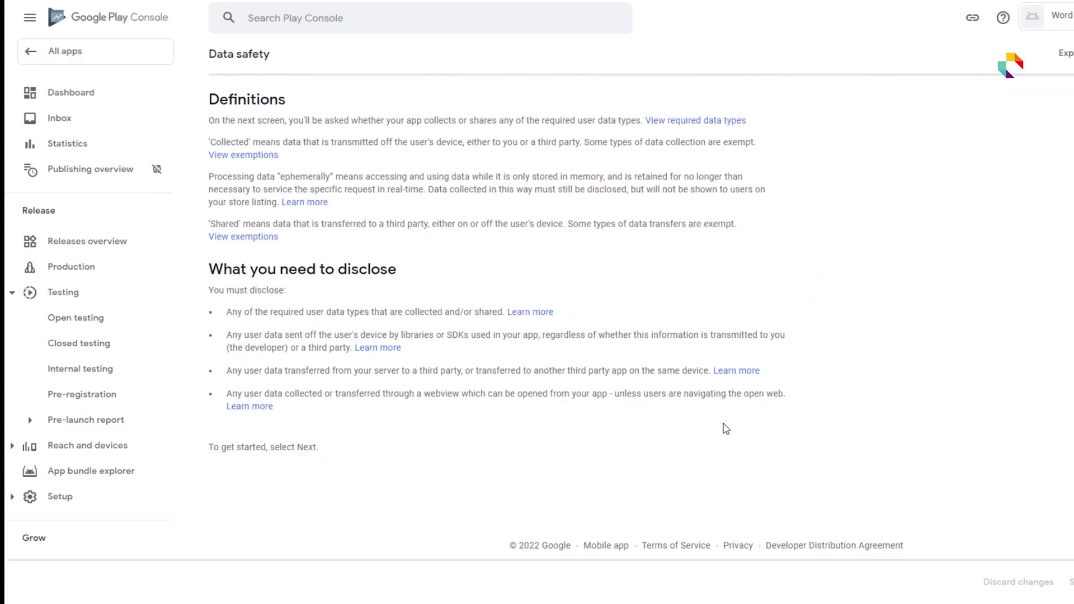
left_click(1071, 581)
scroll(281, 339, "down", 3)
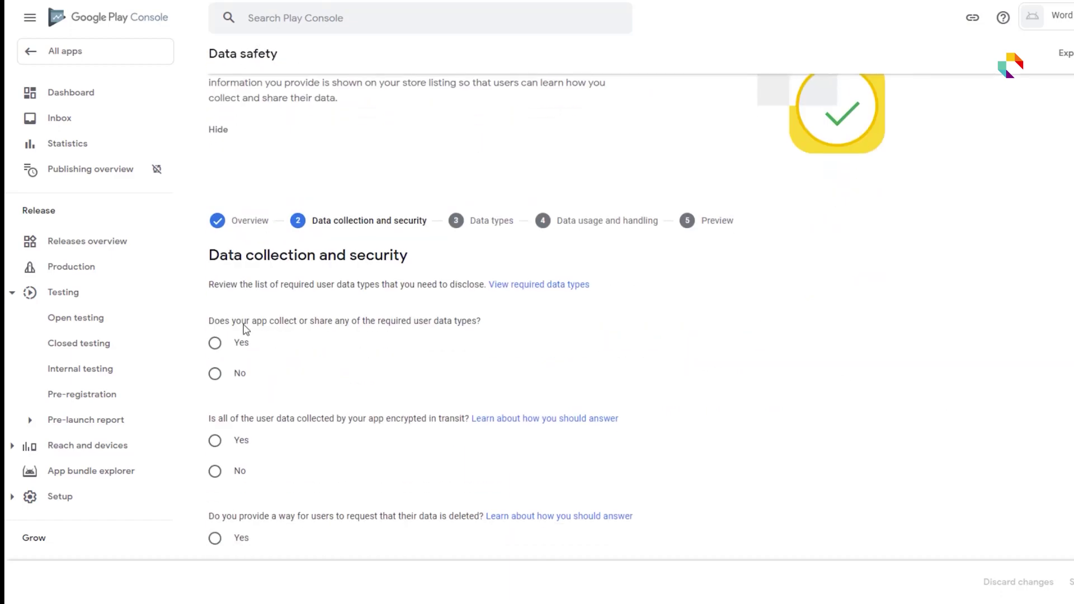
left_click(244, 375)
left_click(387, 430)
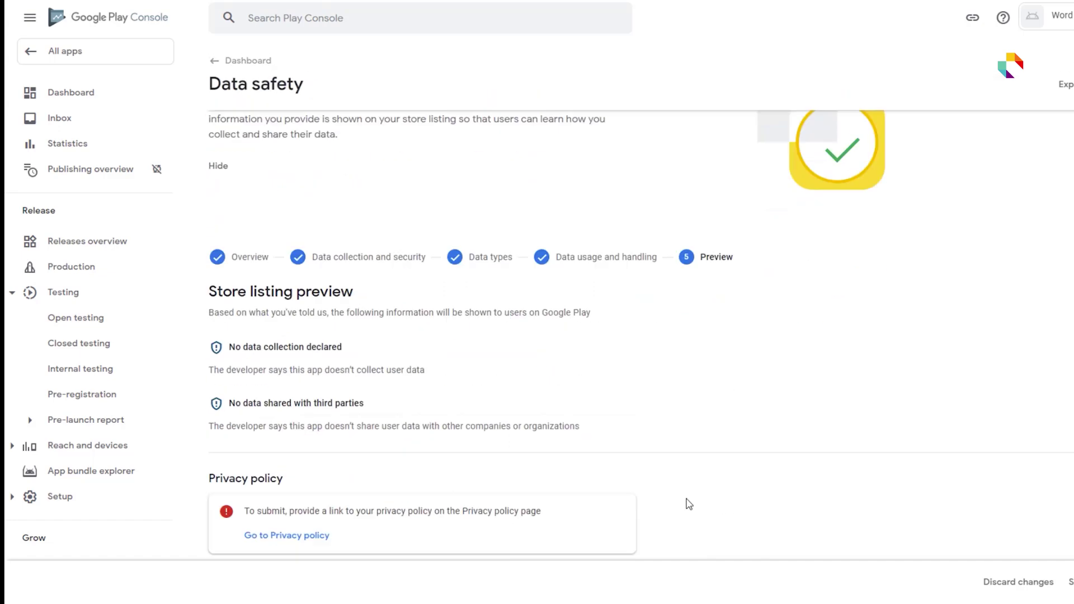
scroll(681, 504, "down", 3)
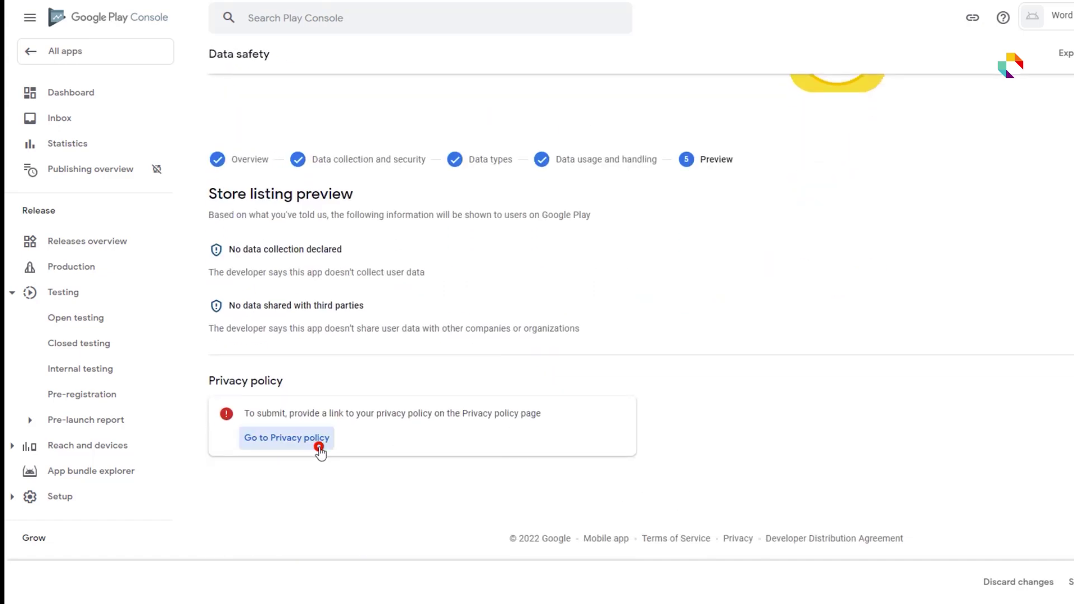
left_click(319, 446)
left_click(636, 324)
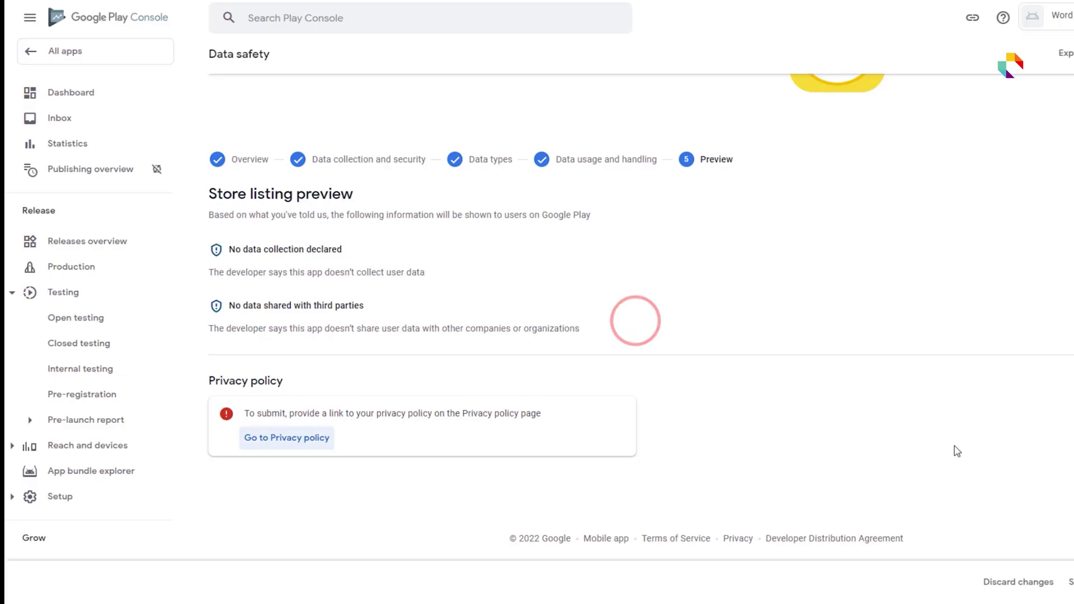
left_click(313, 446)
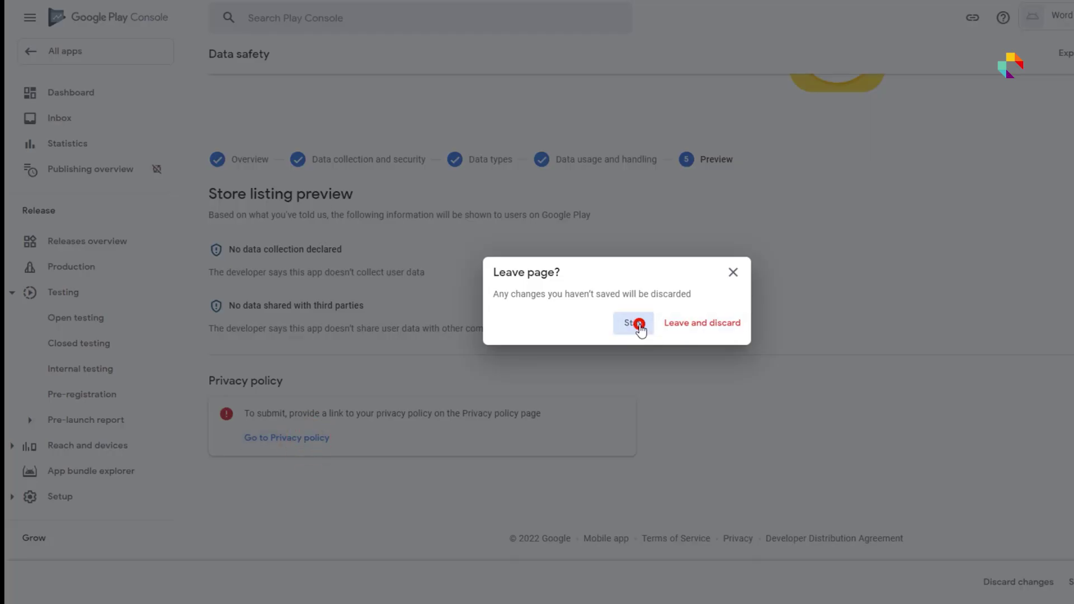
left_click(638, 325)
left_click(1069, 582)
right_click(419, 210)
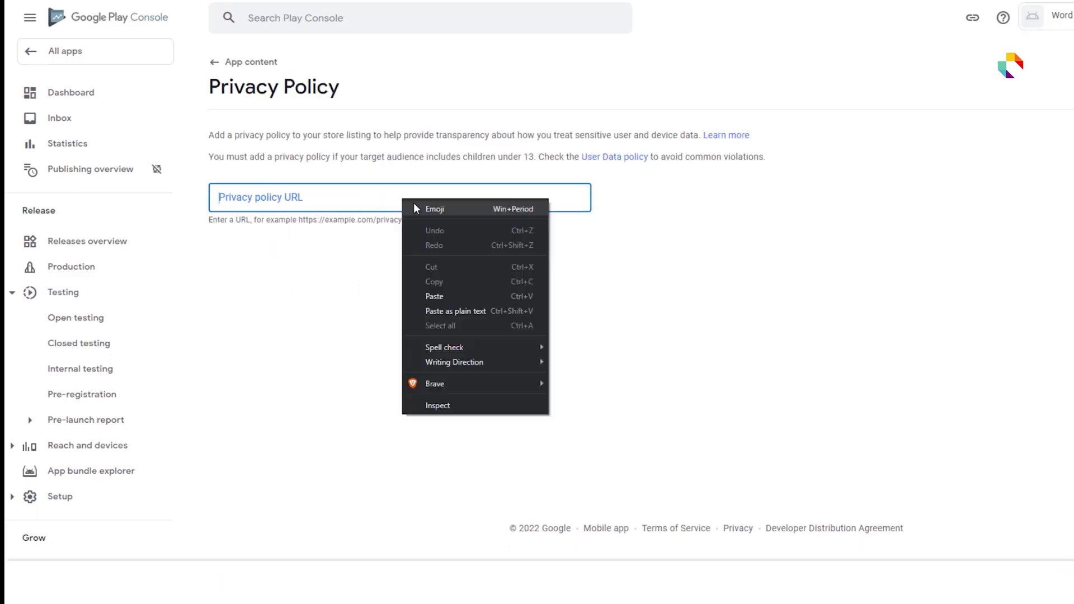
left_click(470, 290)
left_click(947, 487)
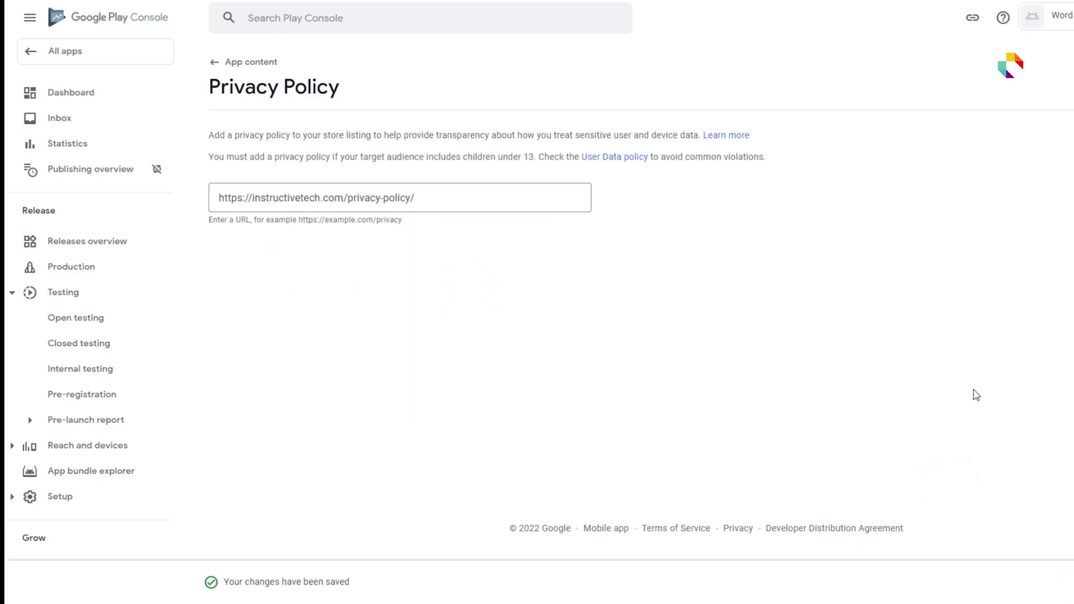
- Review the Data safety section to confirm it now lists the privacy policy
left_click(219, 62)
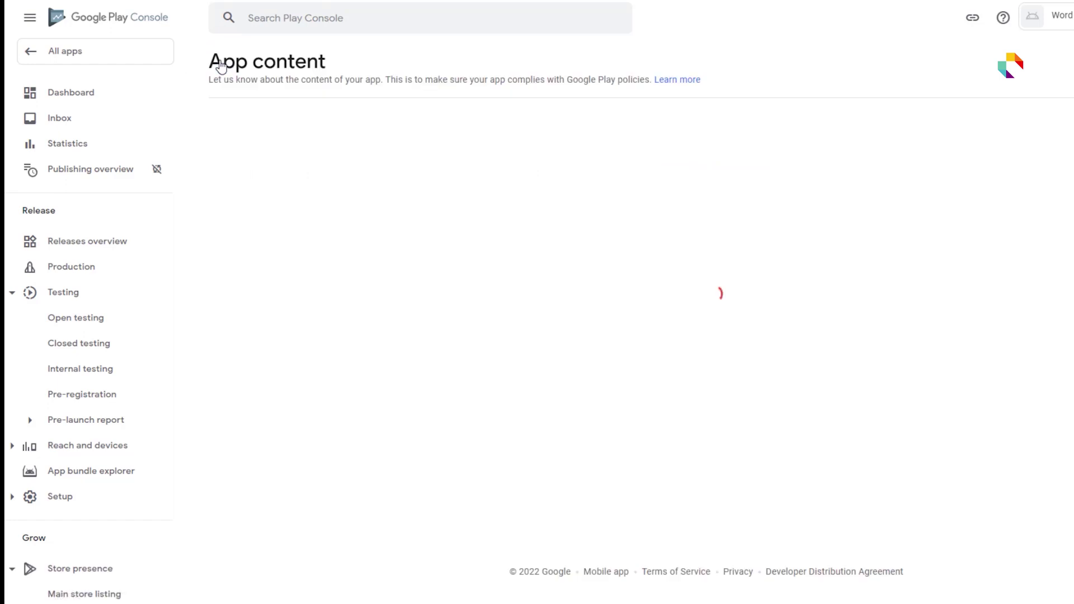
left_click(221, 242)
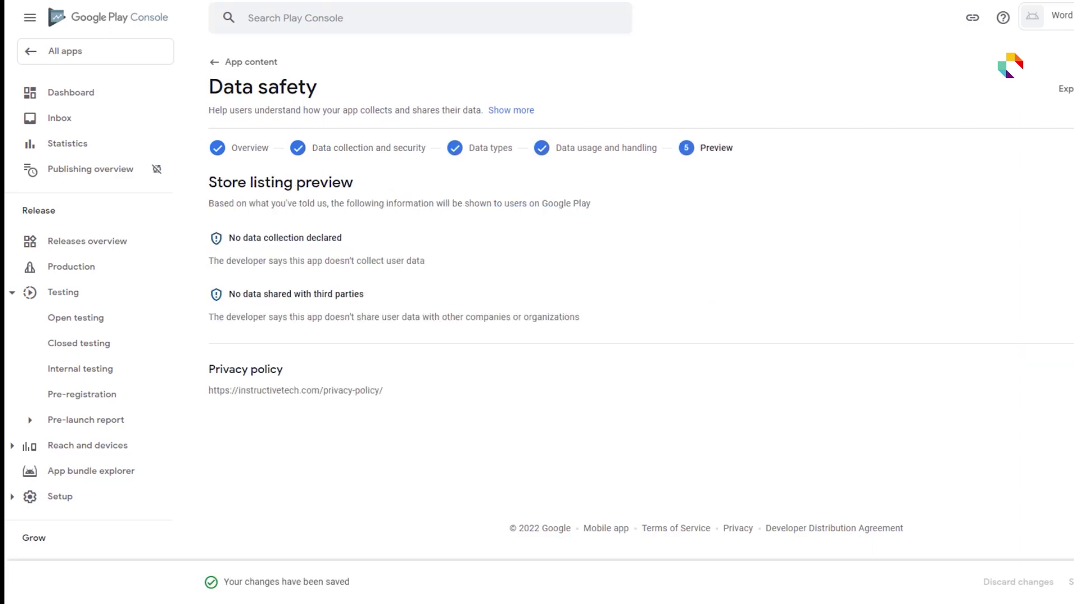
left_click(213, 64)
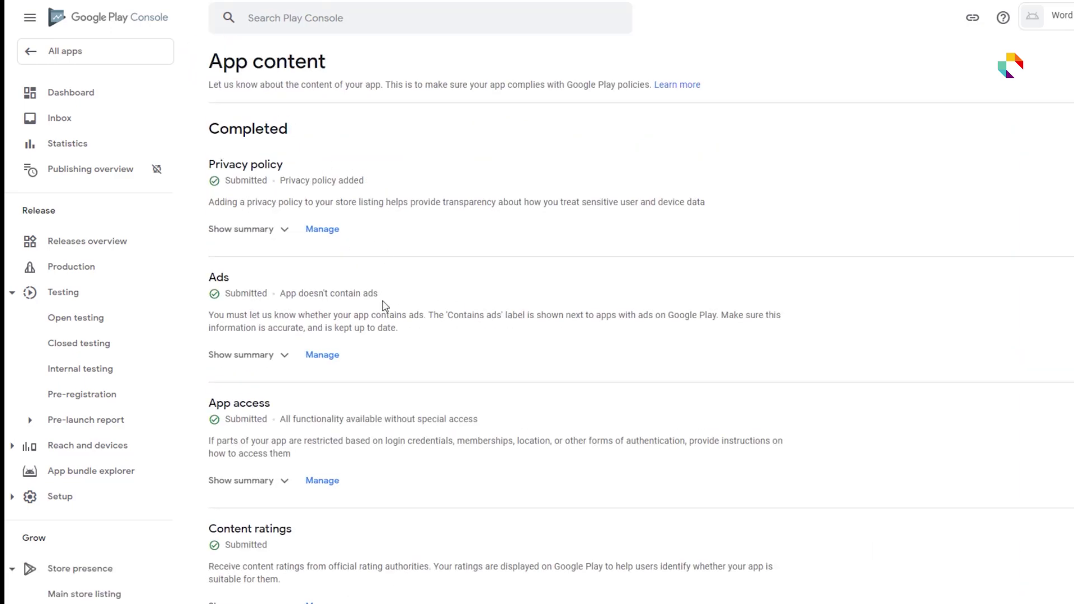
scroll(391, 347, "down", 3)
scroll(409, 387, "down", 6)
scroll(414, 388, "up", 10)
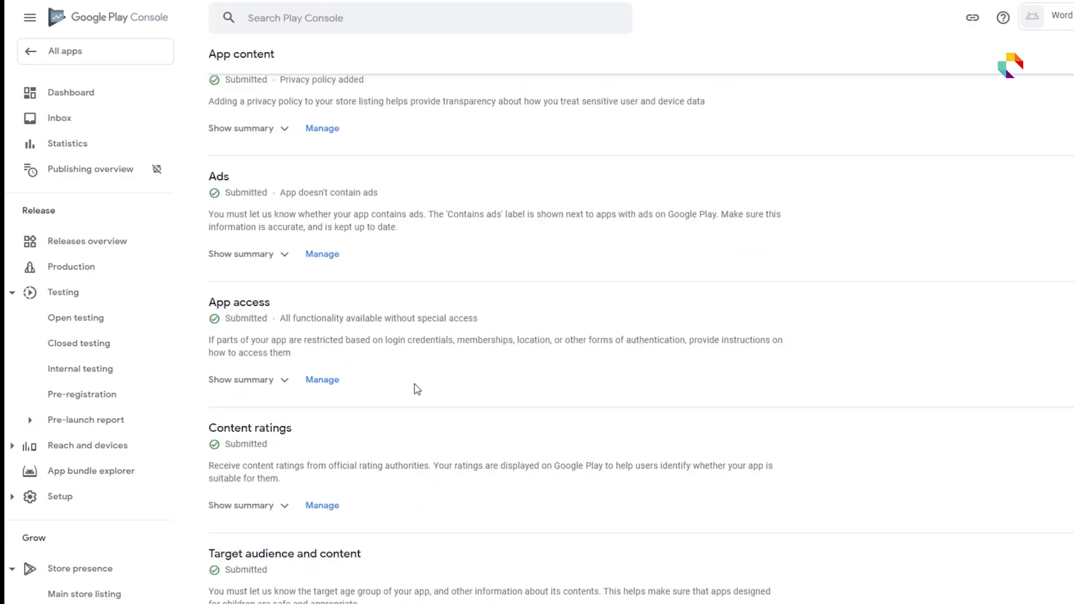
- Go back to the Dashboard and scroll to the setup checklist showing 8 of 10 tasks complete
left_click(123, 91)
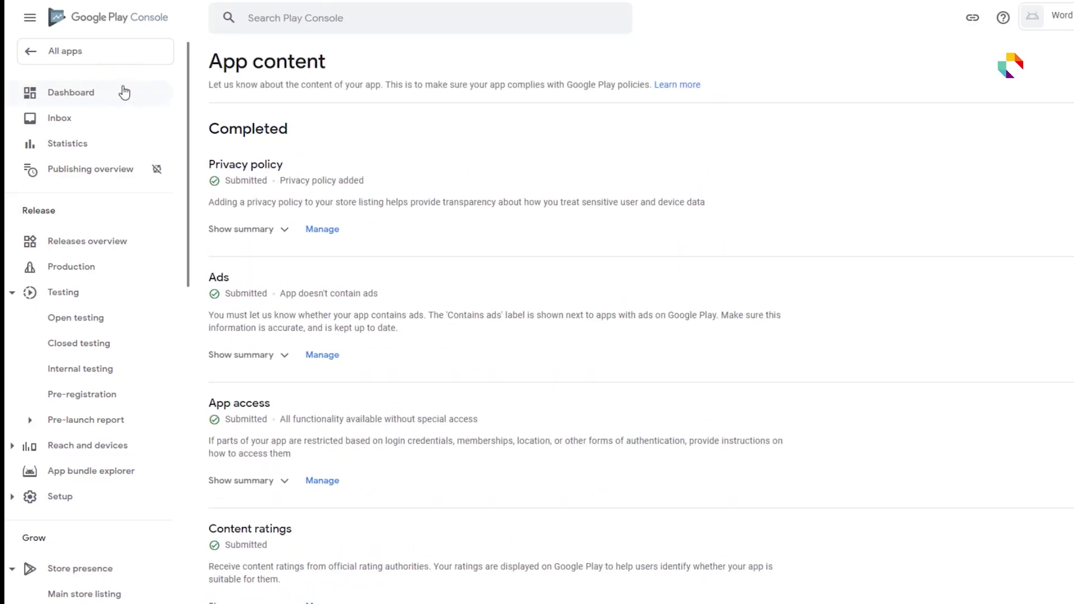
scroll(676, 374, "down", 10)
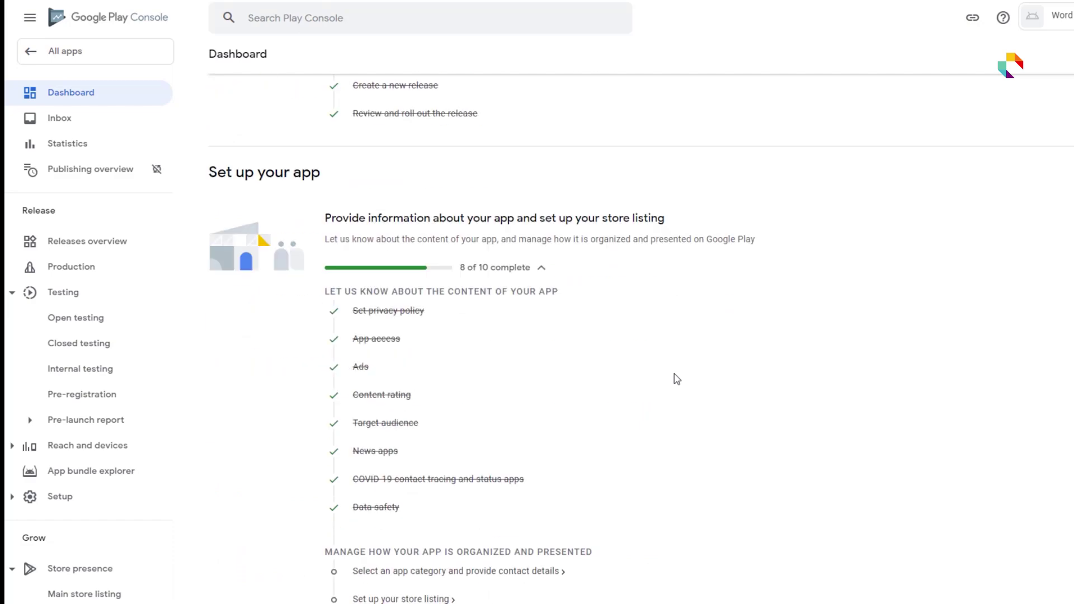
scroll(520, 386, "down", 1)
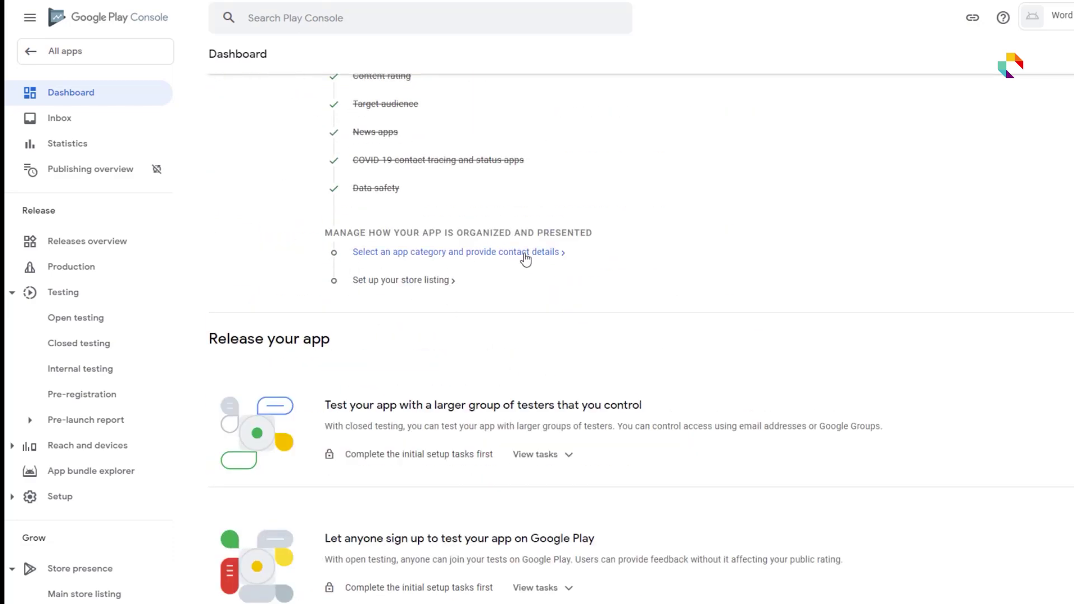
left_click_drag(524, 256, 636, 300)
left_click(636, 235)
scroll(636, 235, "down", 2)
- Set the app category to Education in Store settings
left_click(553, 328)
left_click(558, 329)
left_click(414, 125)
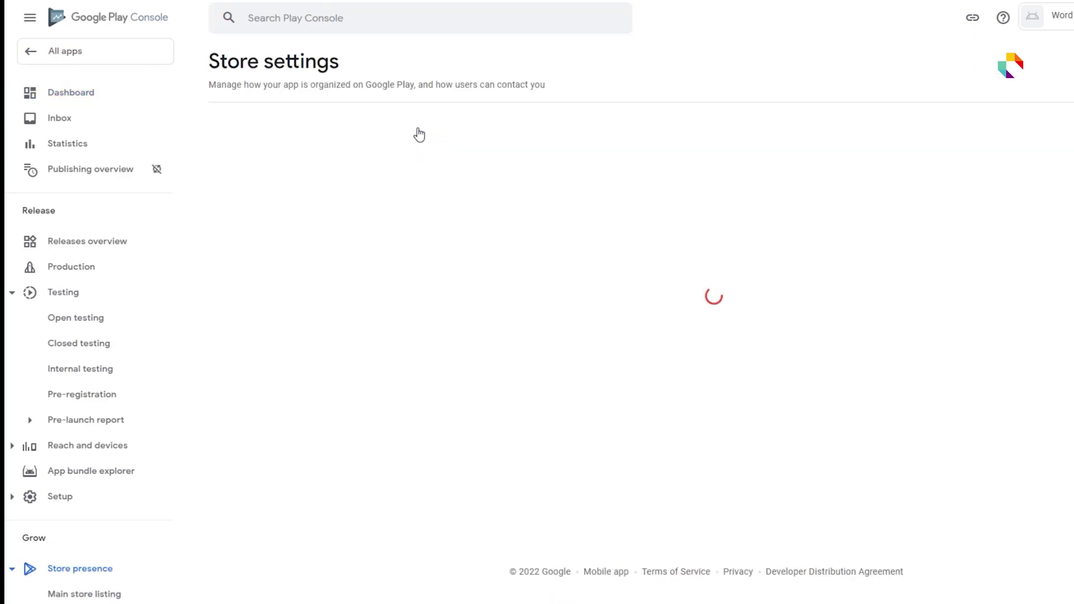
left_click(519, 292)
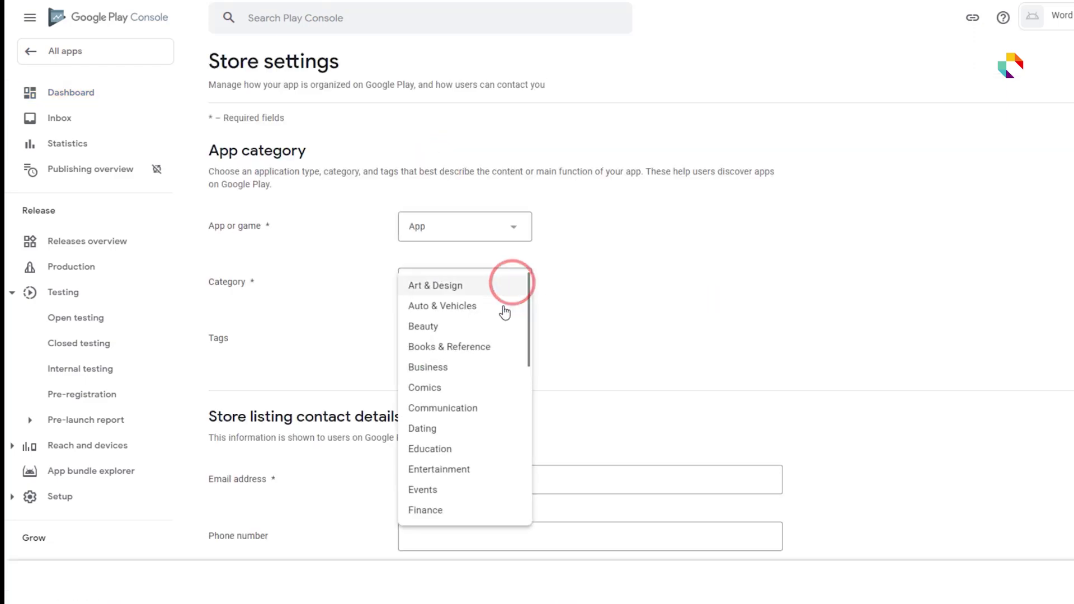
left_click(484, 456)
- Tag the app with Education and Language education
left_click(425, 337)
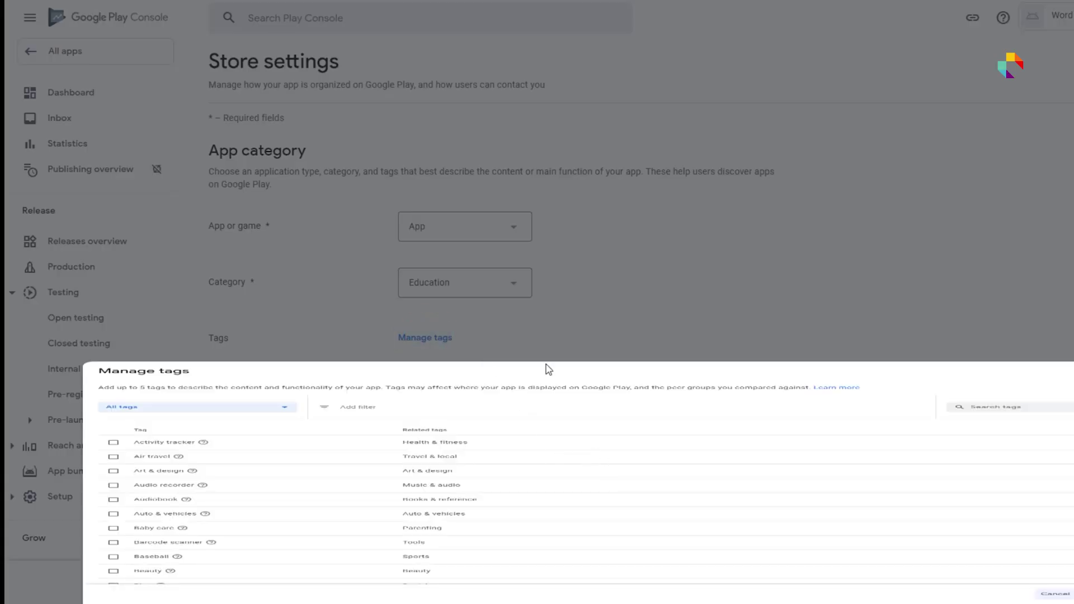
scroll(434, 491, "down", 7)
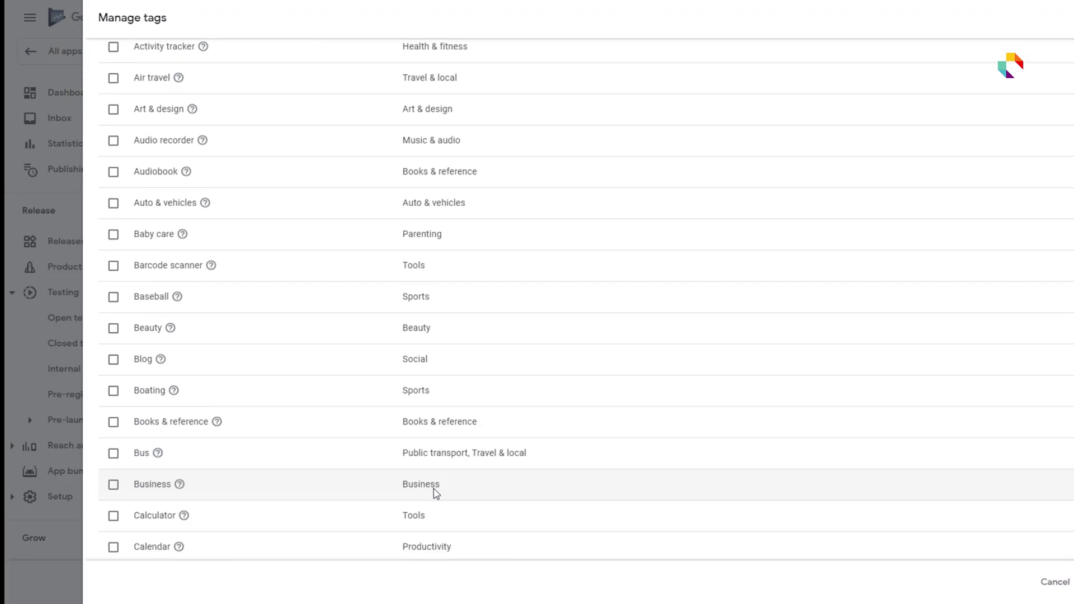
scroll(456, 490, "down", 10)
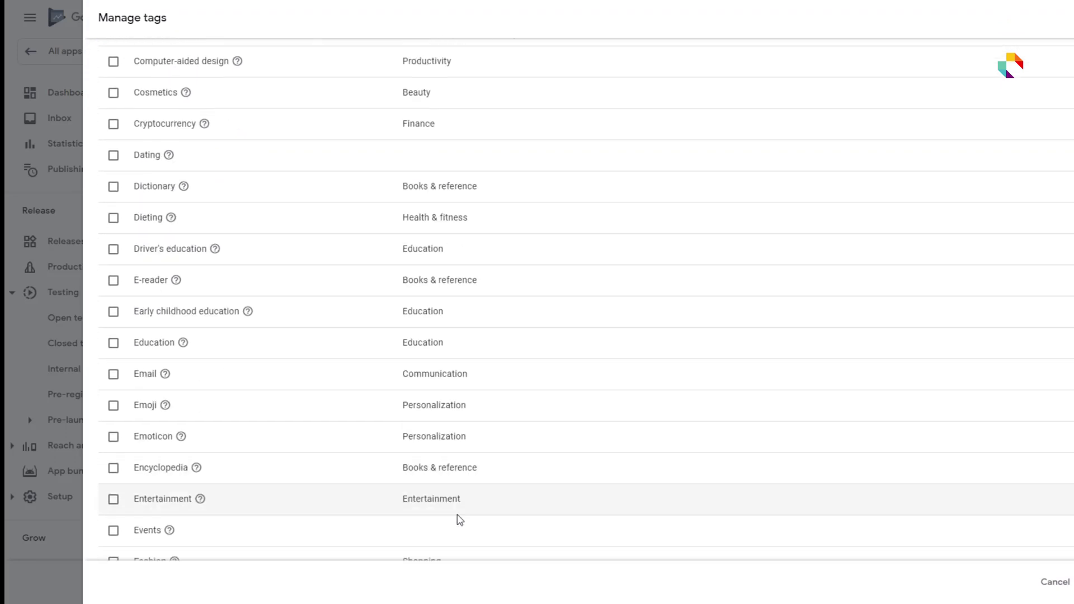
left_click(112, 343)
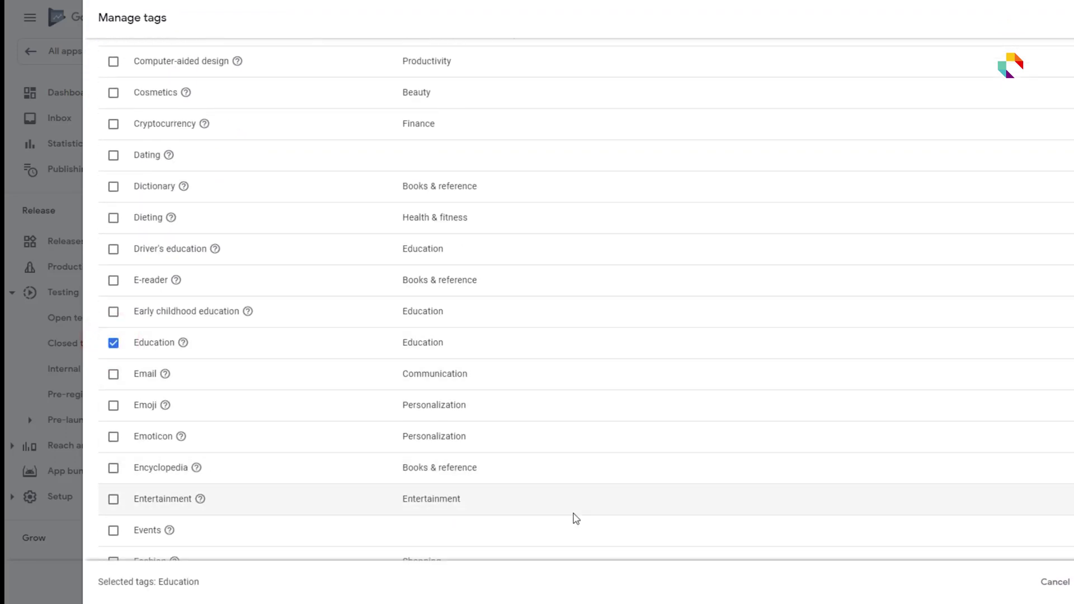
scroll(660, 450, "down", 11)
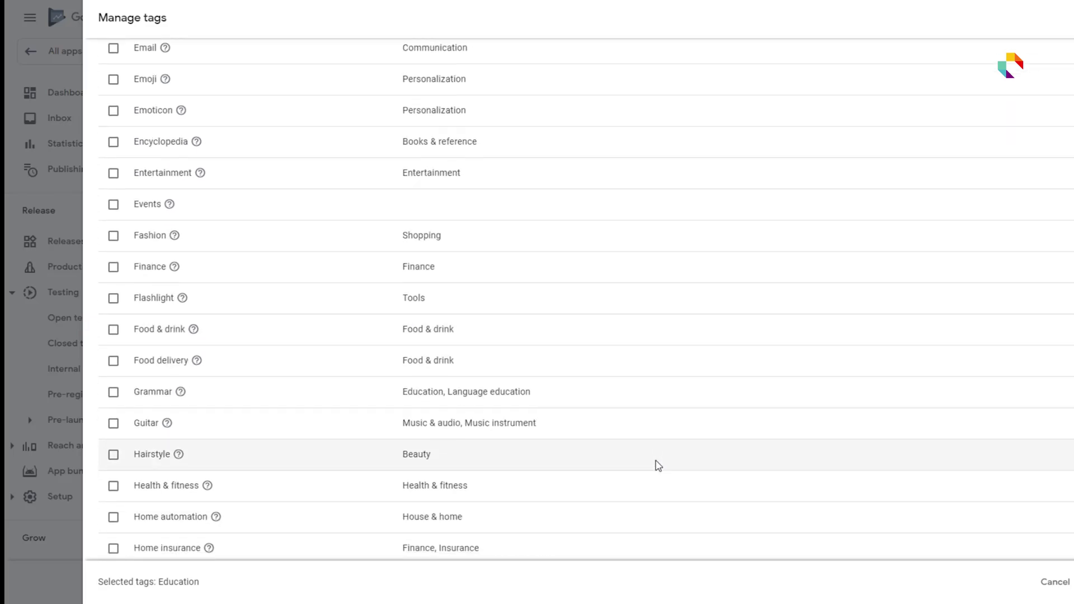
scroll(659, 465, "down", 10)
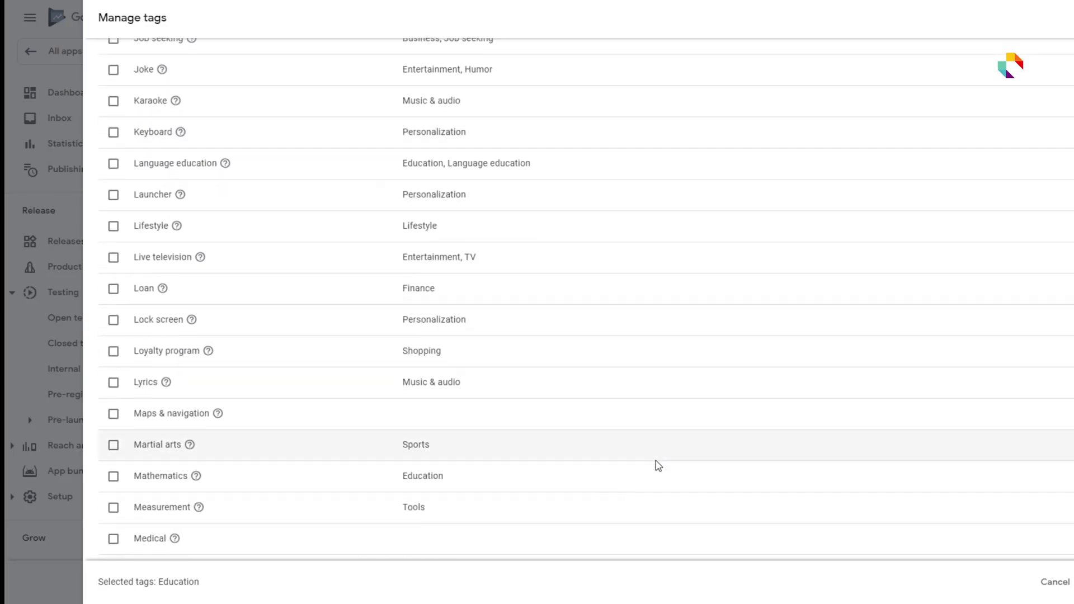
scroll(658, 465, "down", 20)
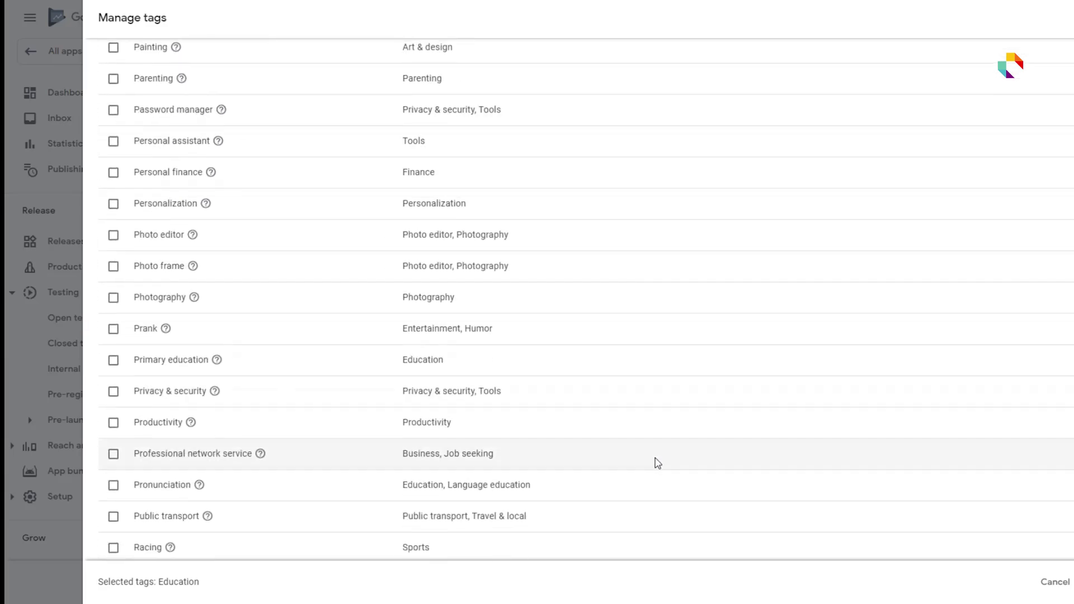
scroll(658, 460, "down", 17)
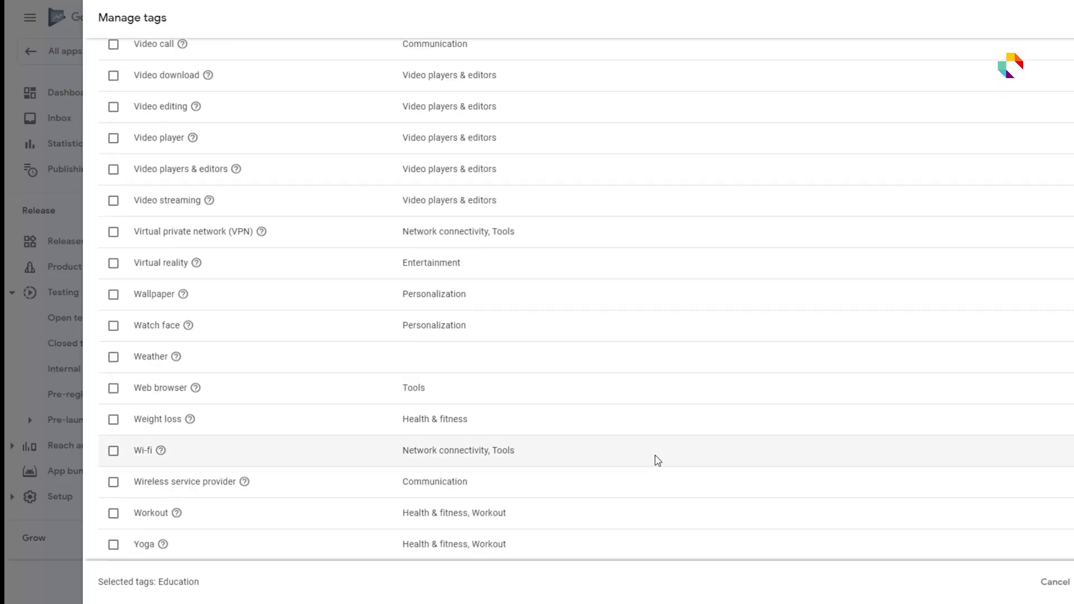
scroll(660, 447, "up", 10)
scroll(661, 446, "up", 20)
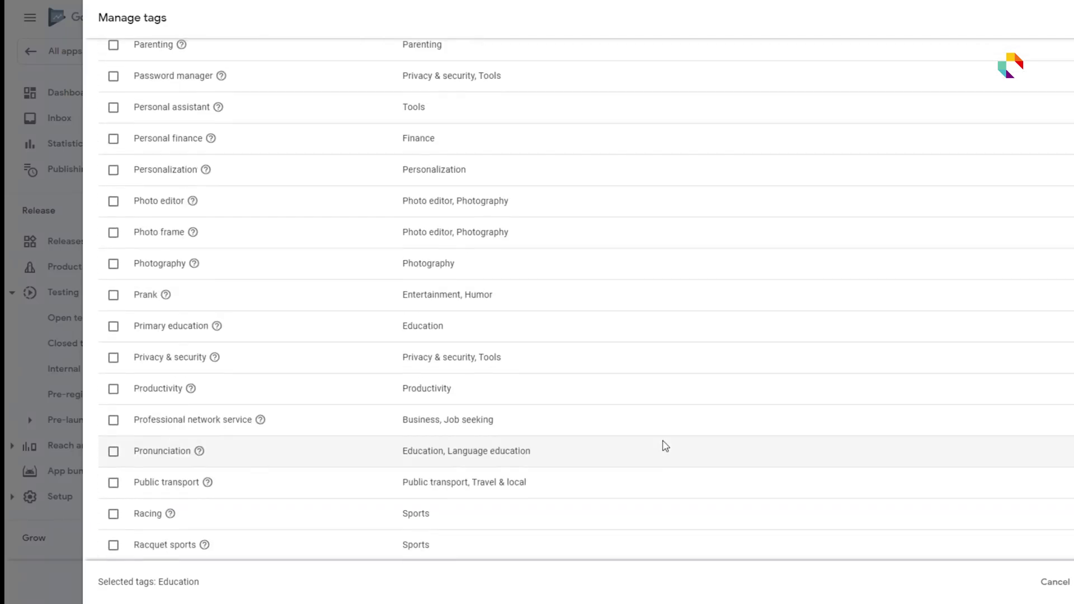
scroll(664, 445, "up", 9)
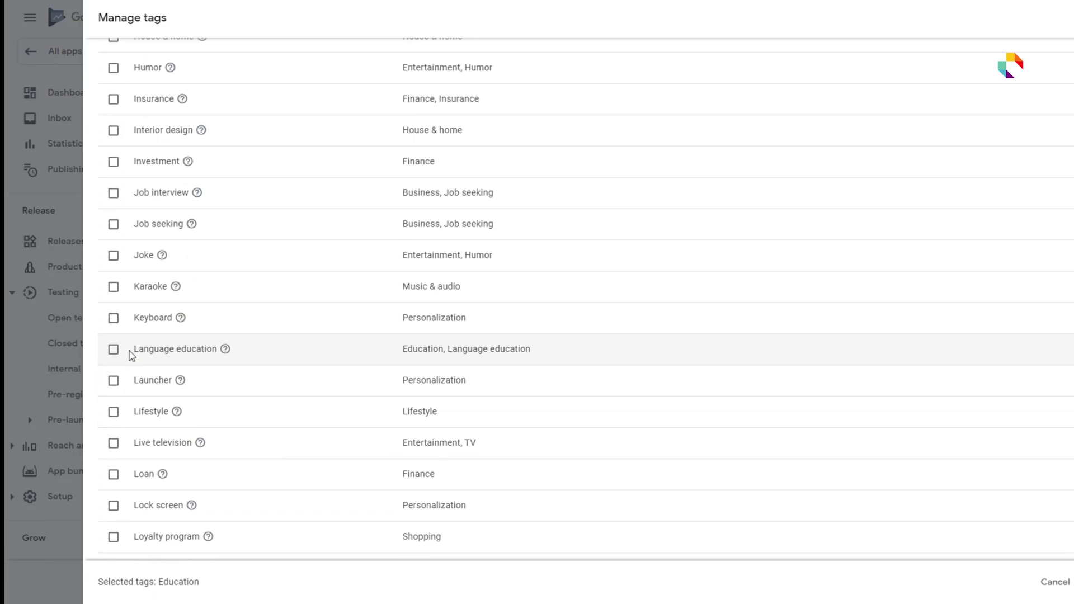
left_click(114, 349)
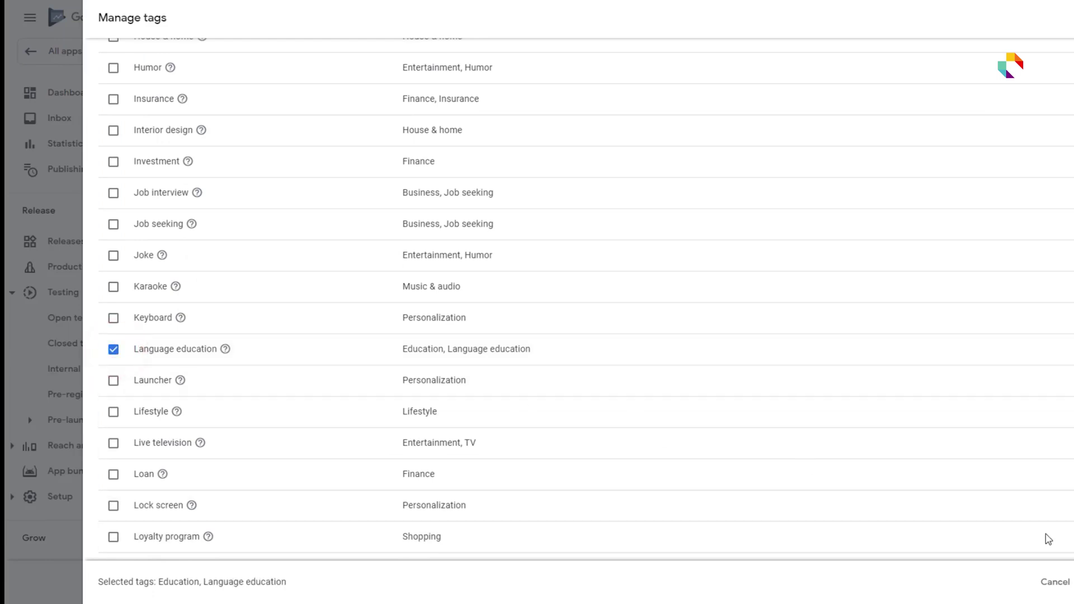
left_click(1071, 581)
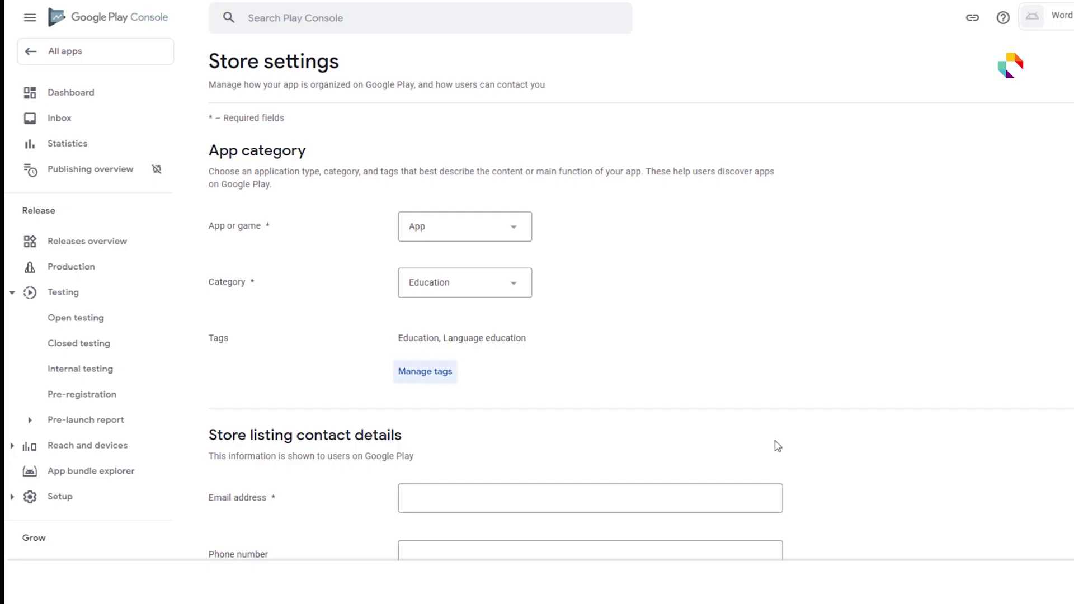
- Enter the store contact e-mail and website instructivetech.com/, then save the contact details
scroll(778, 443, "down", 5)
left_click(489, 242)
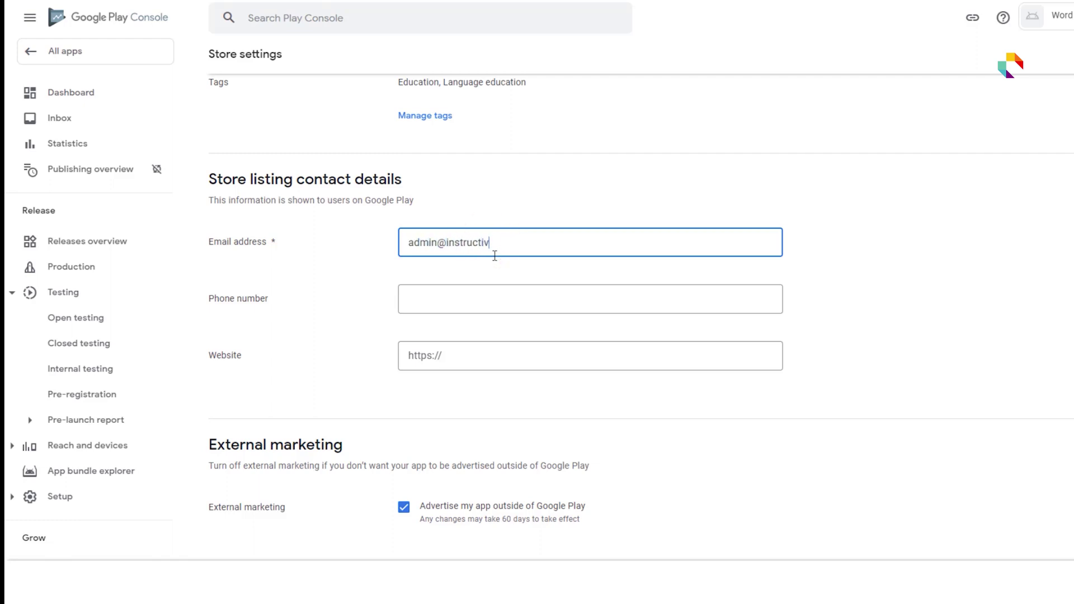
left_click(506, 300)
left_click(498, 357)
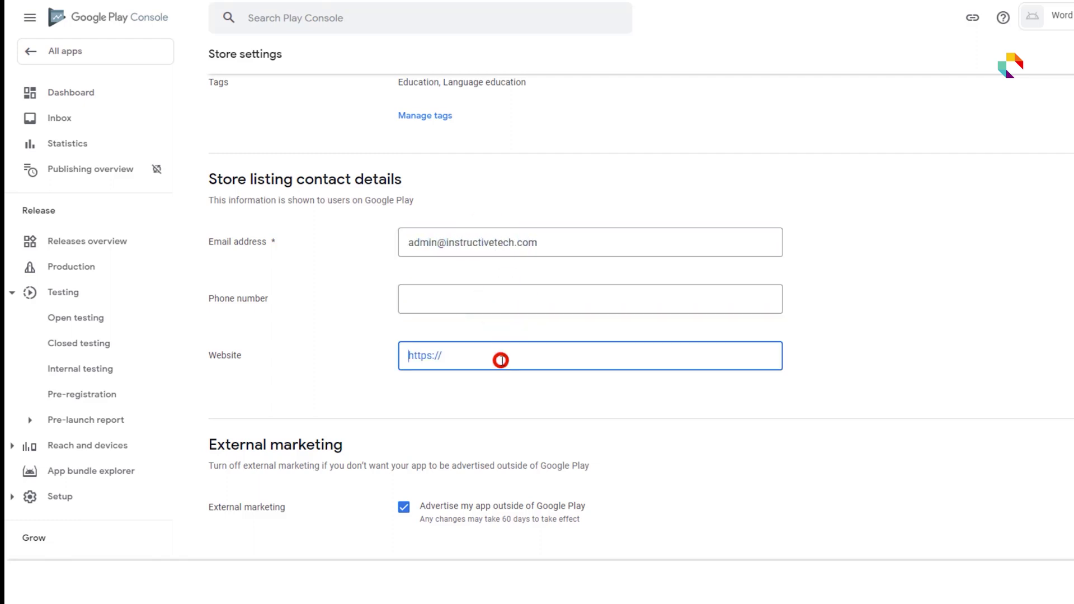
type("instructivetech.com/")
scroll(499, 358, "down", 2)
left_click(1071, 582)
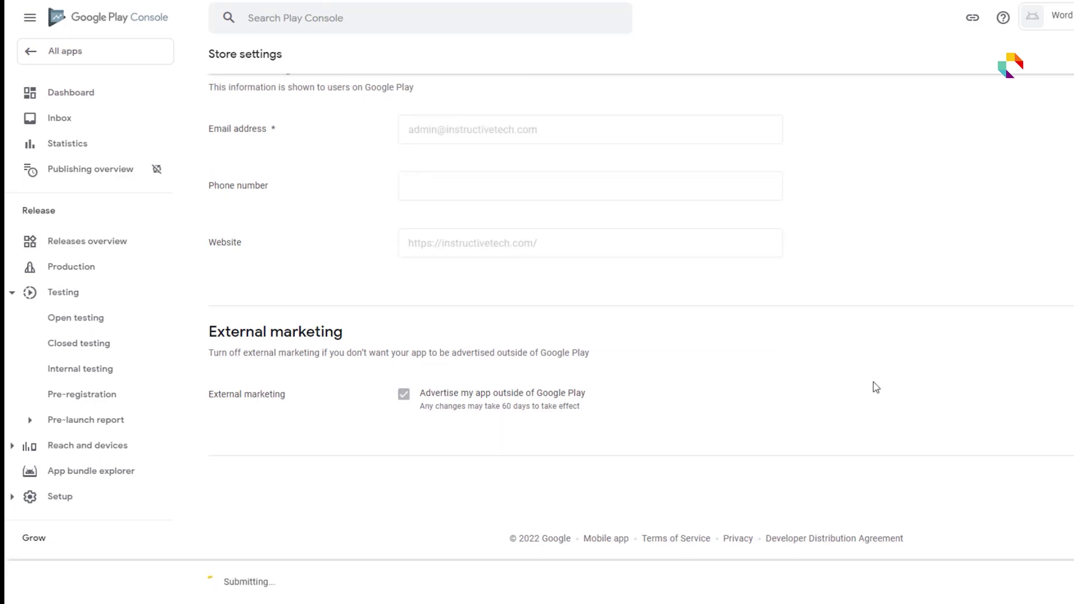
- Return to the app dashboard and open the store listing setup task
scroll(835, 434, "up", 10)
left_click(33, 52)
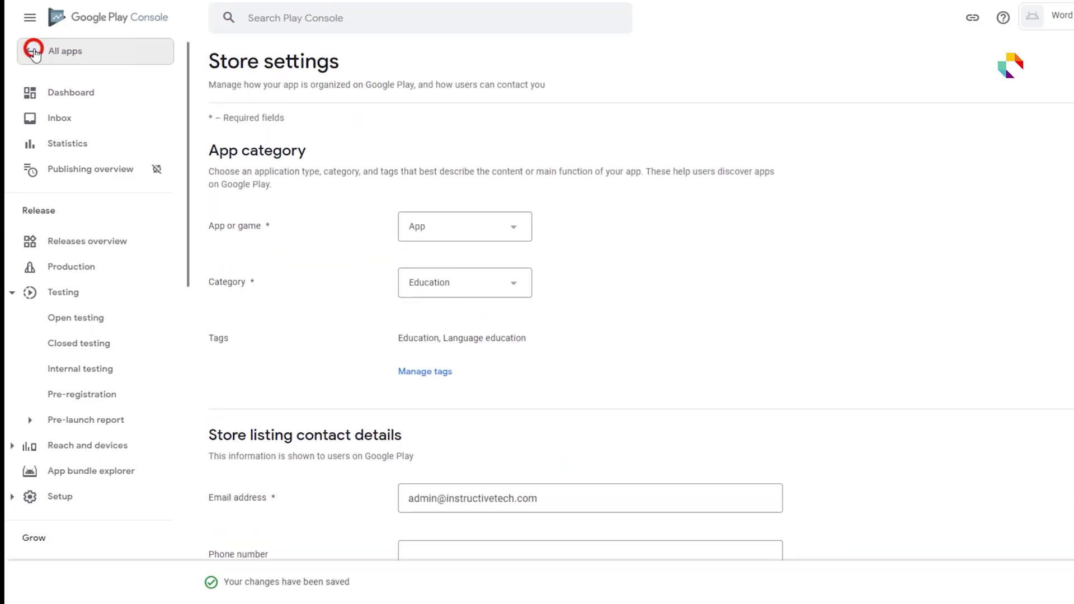
left_click(424, 218)
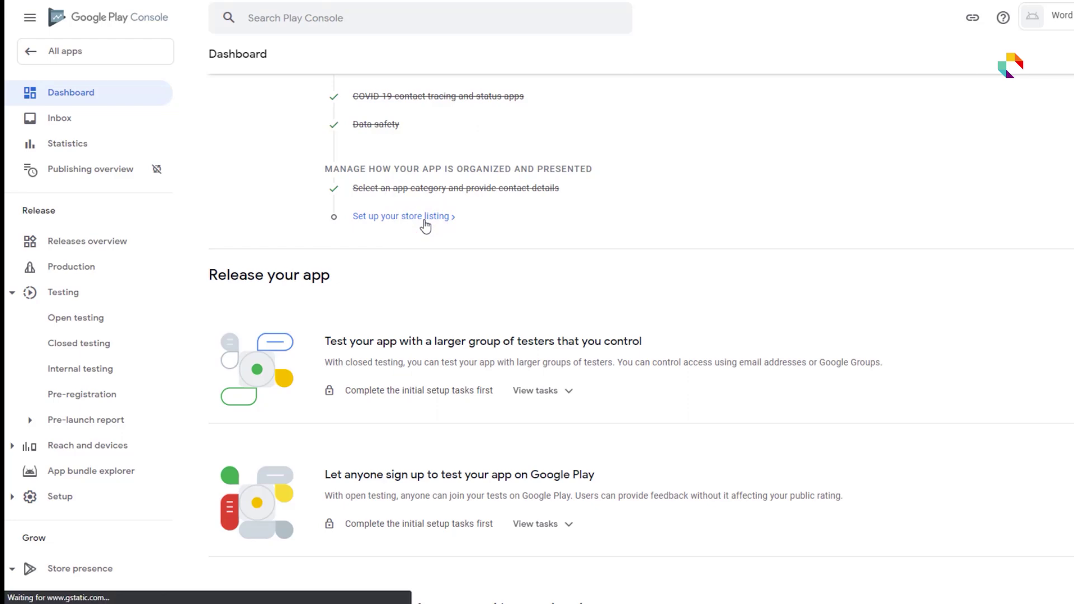
- Start the short description and upload 'word meaning english to bangla.png' from the Logo folder as the app icon
left_click(674, 384)
scroll(890, 420, "down", 3)
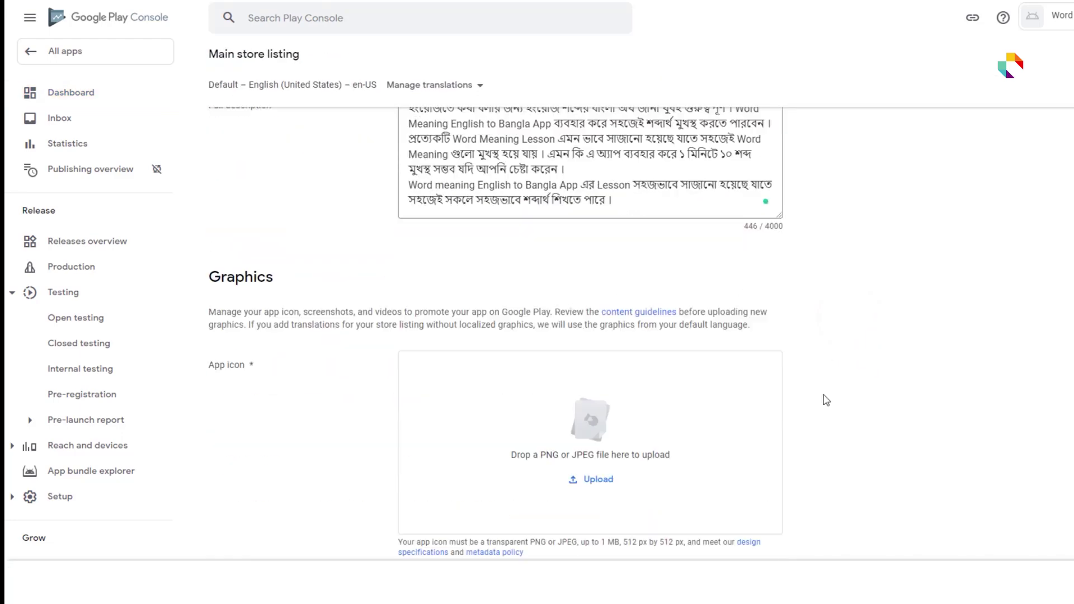
scroll(665, 376, "down", 3)
left_click(594, 351)
left_click(63, 166)
double_click(210, 199)
left_click(194, 54)
double_click(194, 54)
scroll(324, 173, "down", 1)
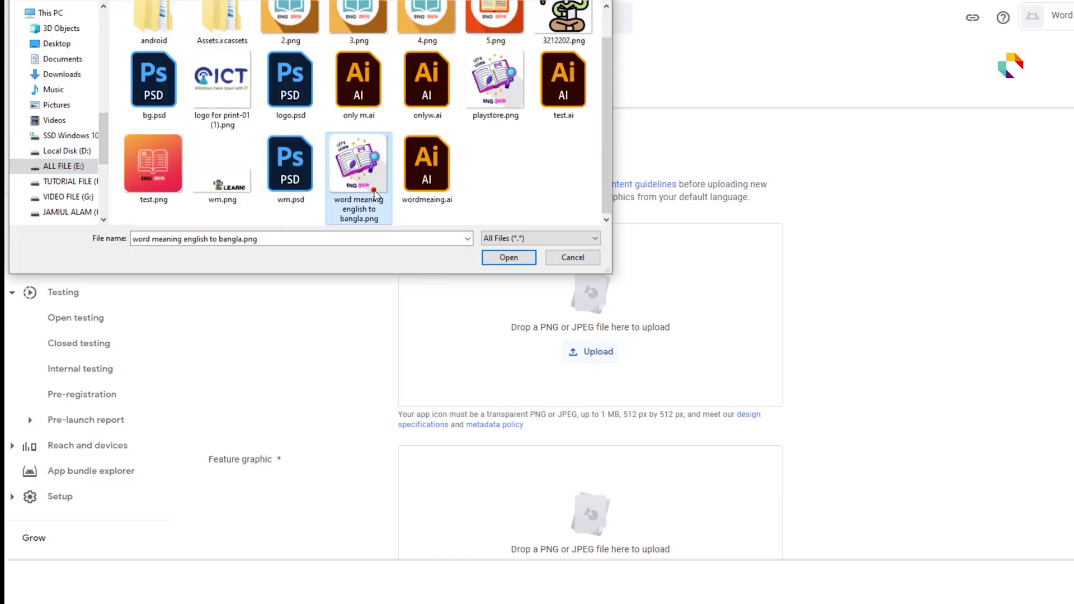
double_click(358, 167)
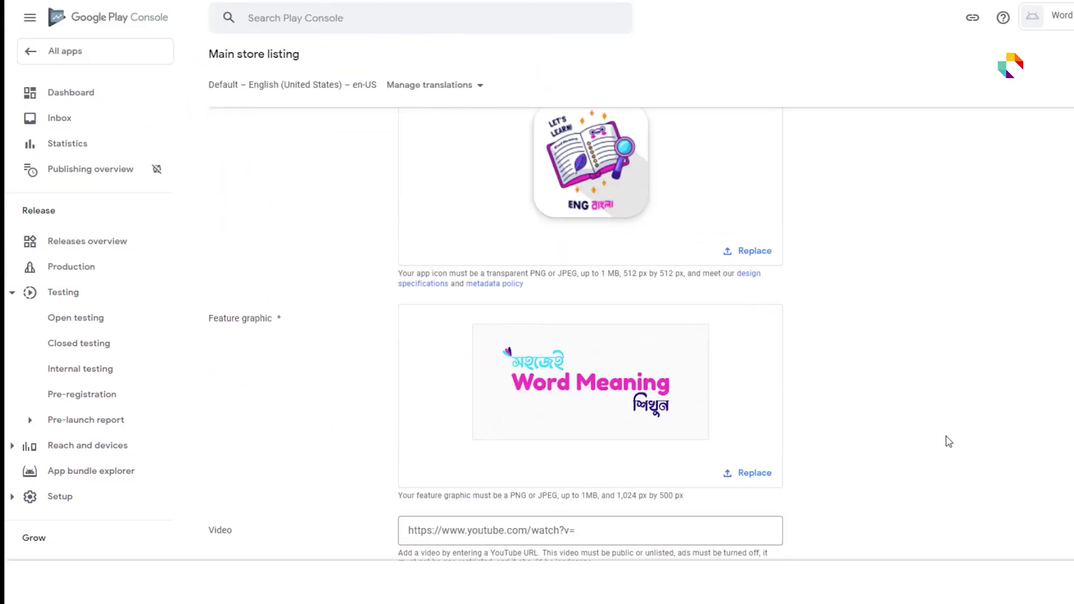
- Scroll through the main store listing to review its graphics and screenshots
scroll(949, 442, "down", 2)
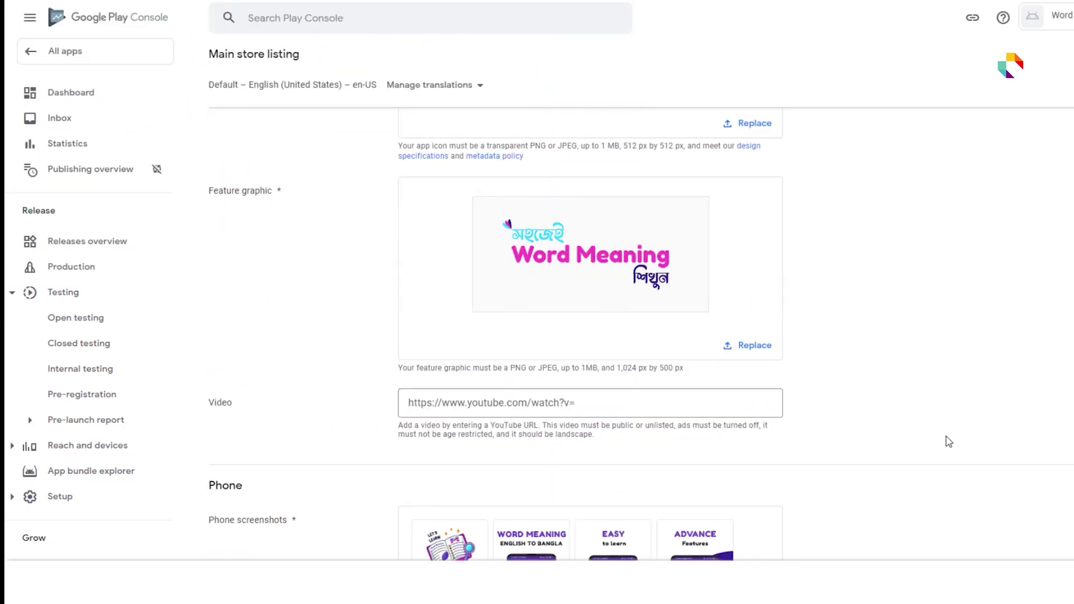
scroll(949, 442, "down", 15)
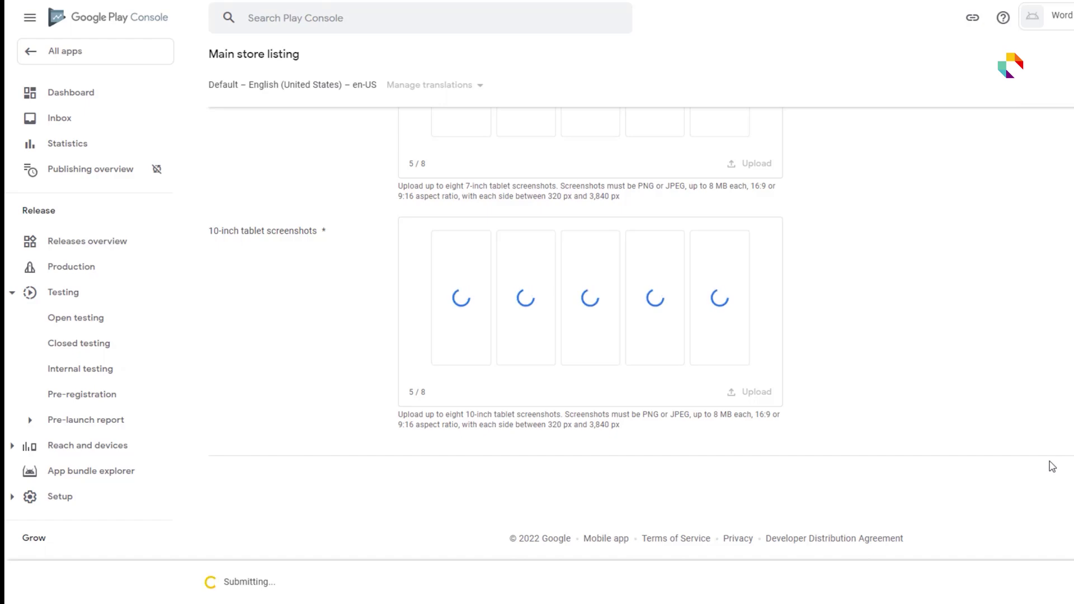
scroll(1052, 466, "up", 15)
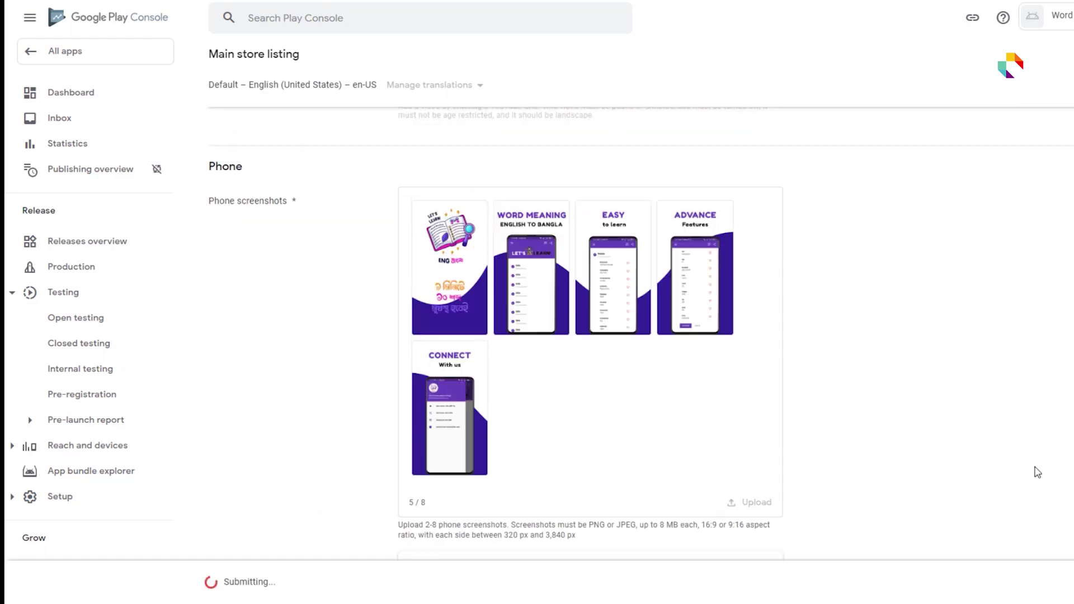
scroll(1037, 472, "up", 14)
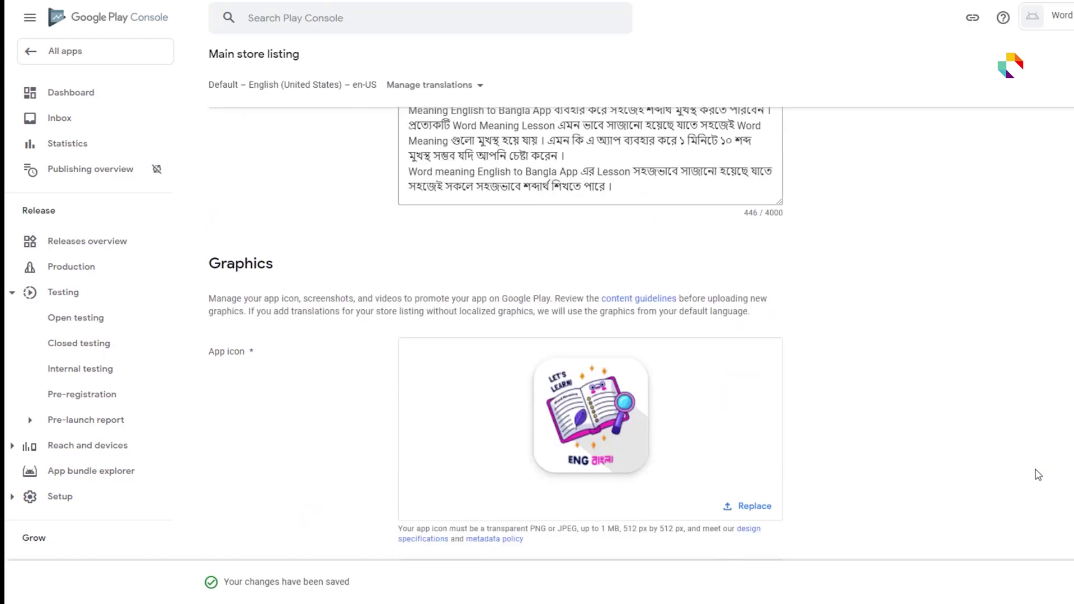
scroll(1038, 475, "up", 5)
scroll(1038, 474, "down", 15)
scroll(1038, 474, "down", 5)
scroll(1047, 478, "up", 1)
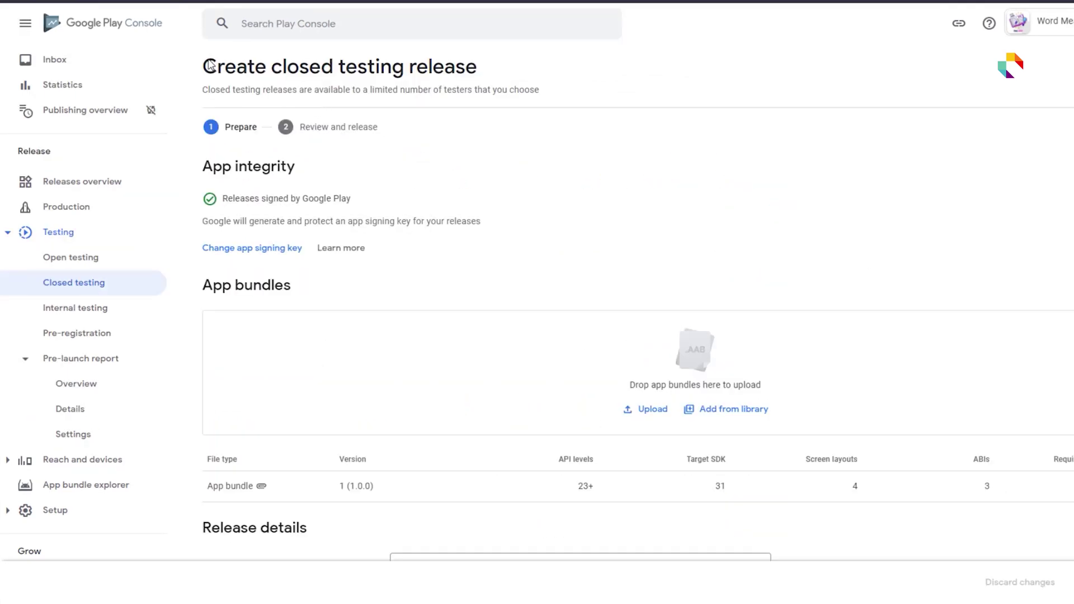
- Review release 1 (1.0.0) and confirm its rollout to the Alpha closed testing track
left_click(1007, 587)
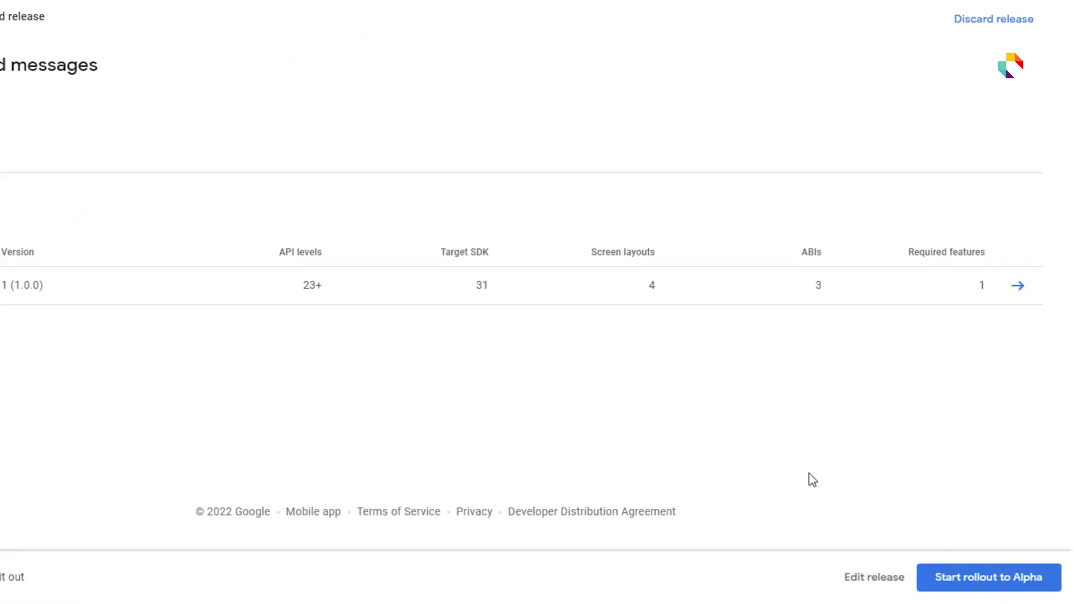
left_click(986, 572)
left_click(434, 278)
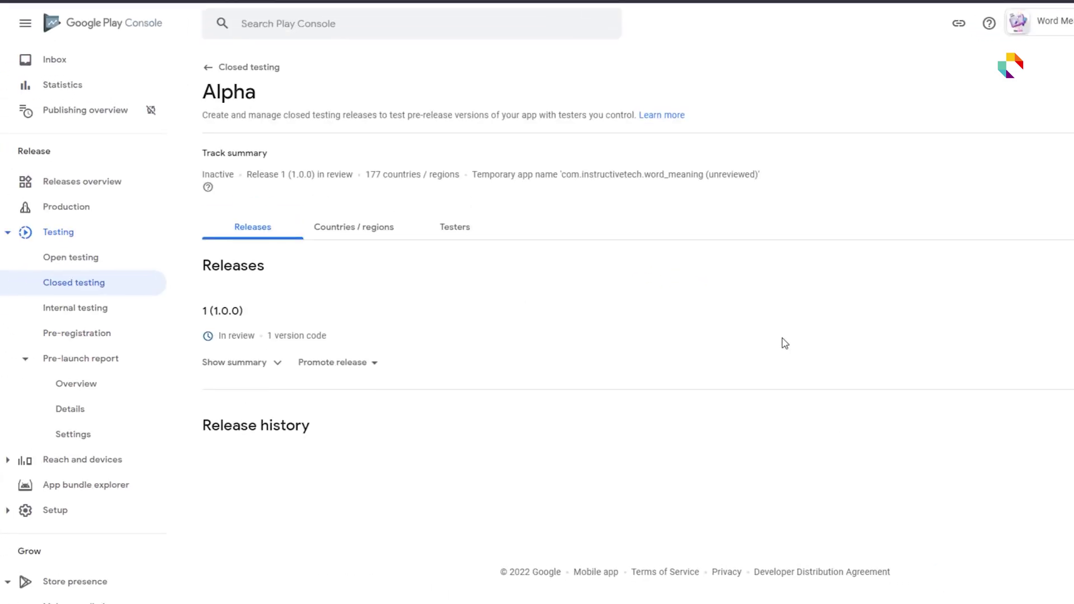
left_click(348, 367)
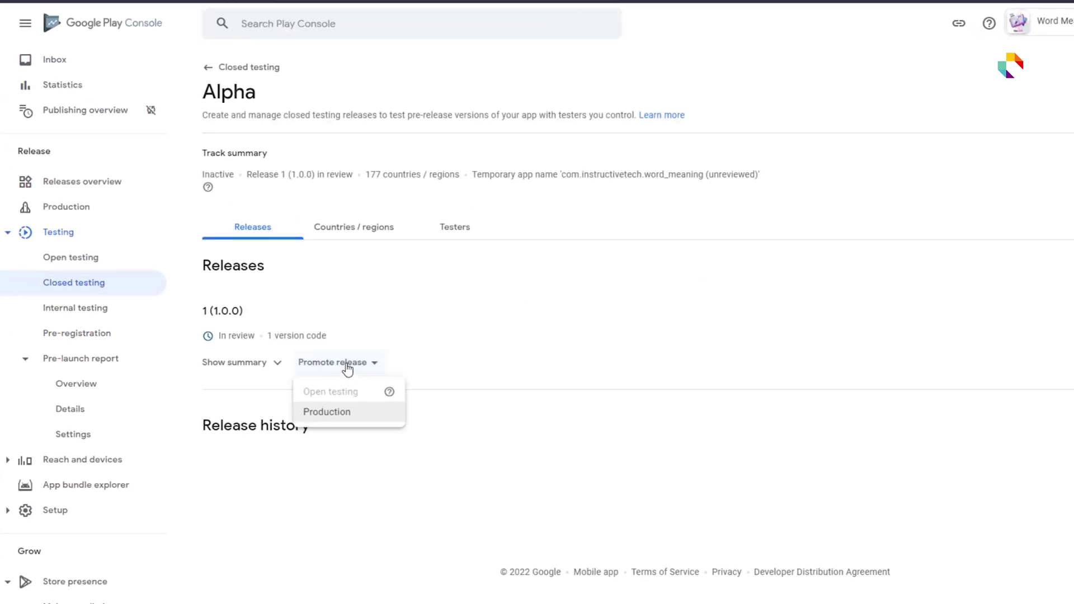
- Promote release 1 (1.0.0) to a draft production release and inspect its blocking error
left_click(370, 422)
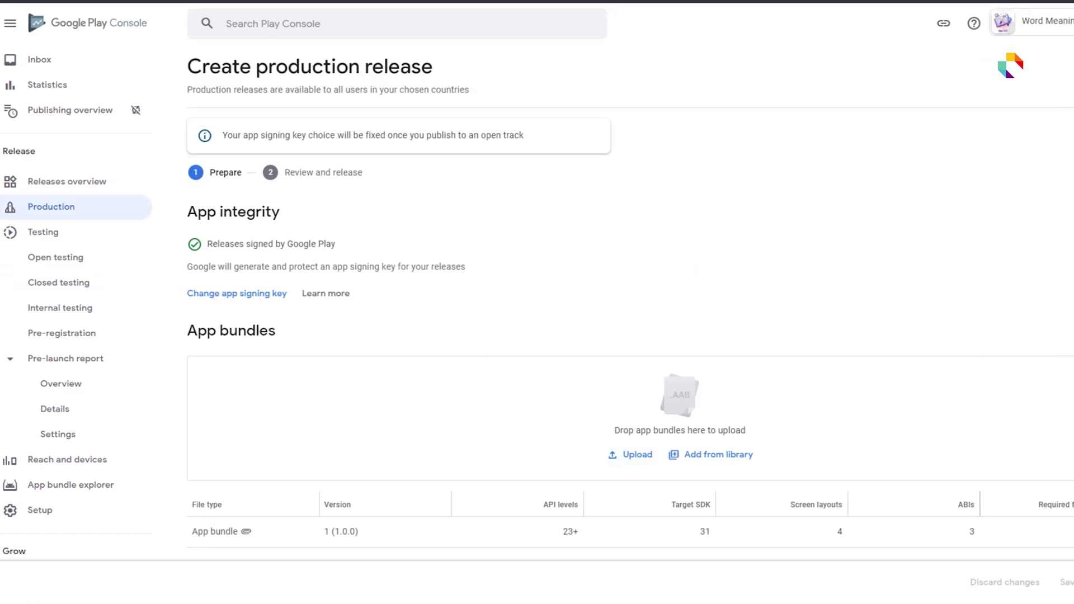
left_click(1025, 585)
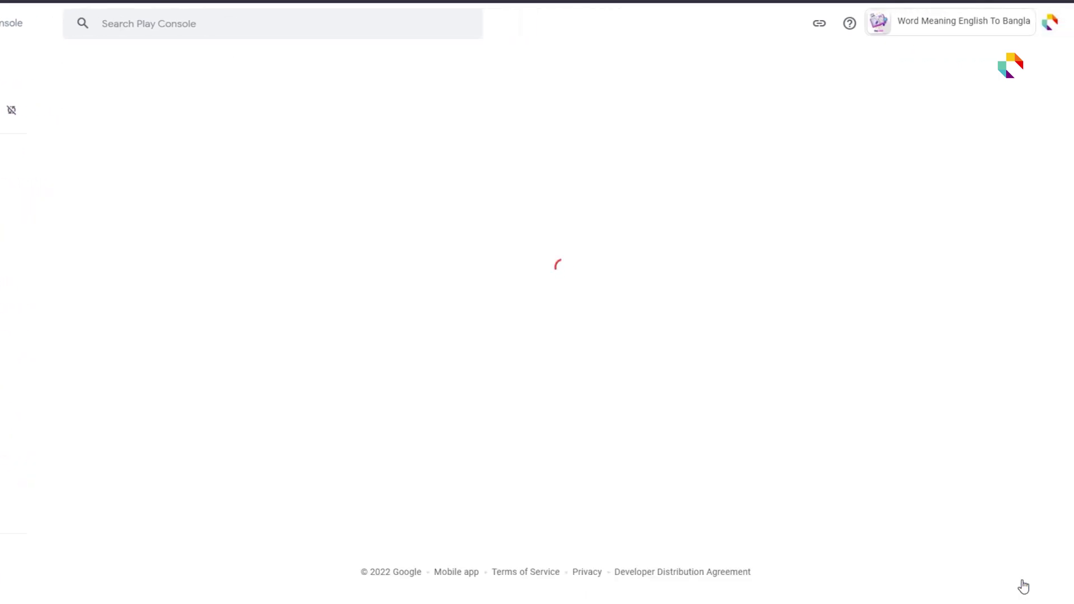
left_click(135, 227)
left_click(135, 228)
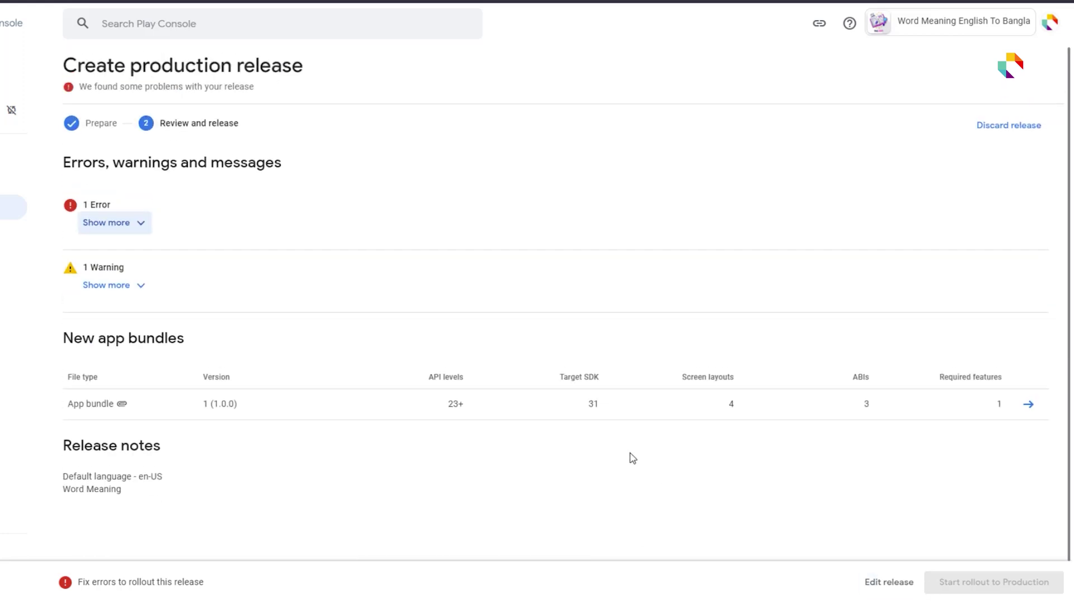
left_click(130, 227)
left_click(132, 226)
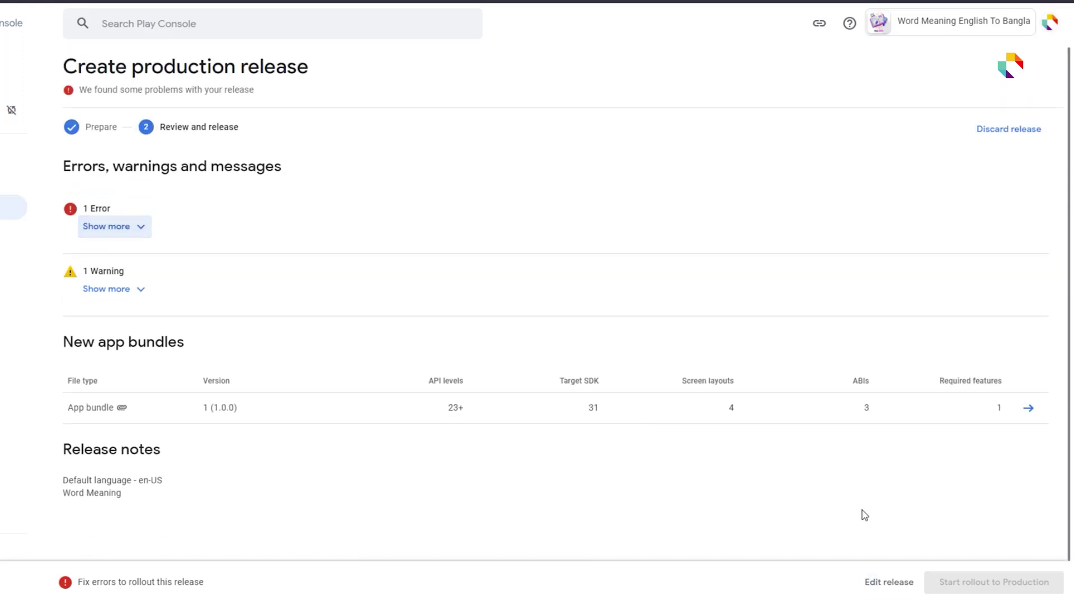
- Reopen the production draft for editing, review it again, and go to the Production track page
left_click(878, 583)
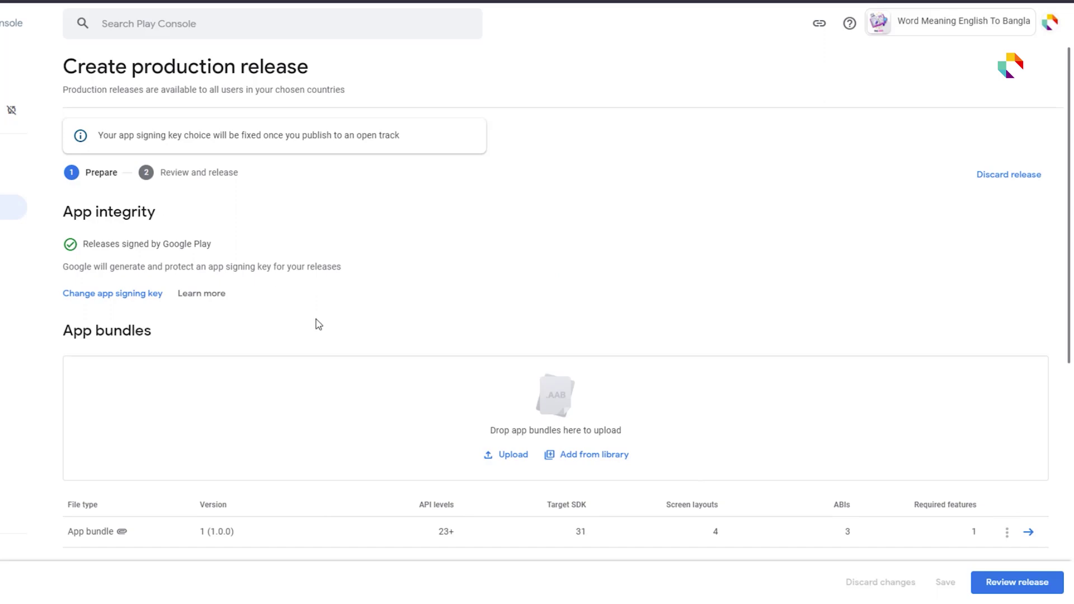
scroll(311, 318, "down", 7)
scroll(330, 341, "up", 5)
scroll(375, 362, "up", 2)
left_click(1030, 583)
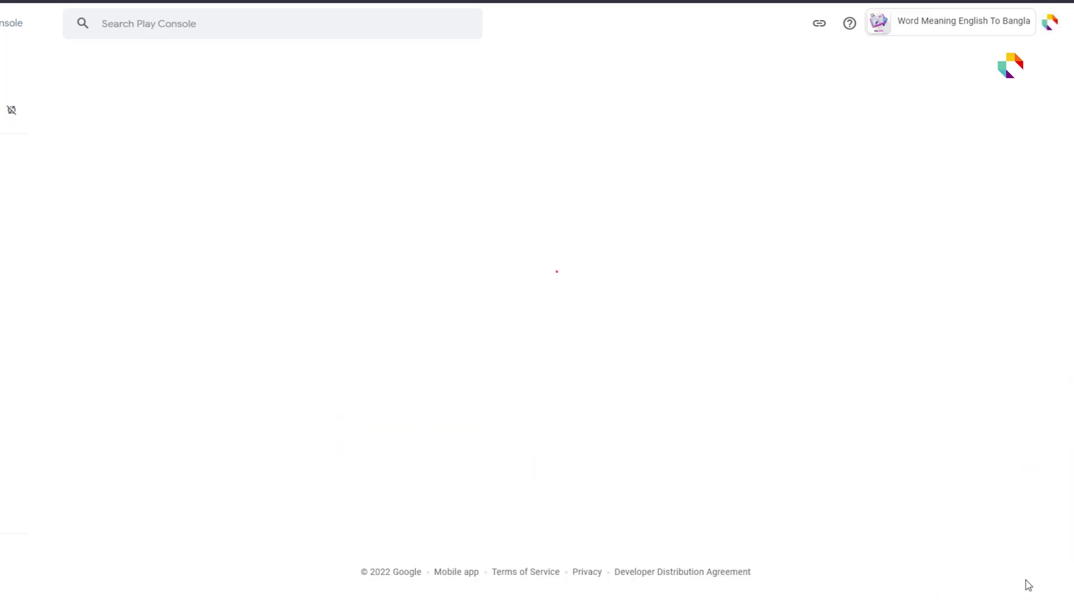
scroll(122, 459, "down", 2)
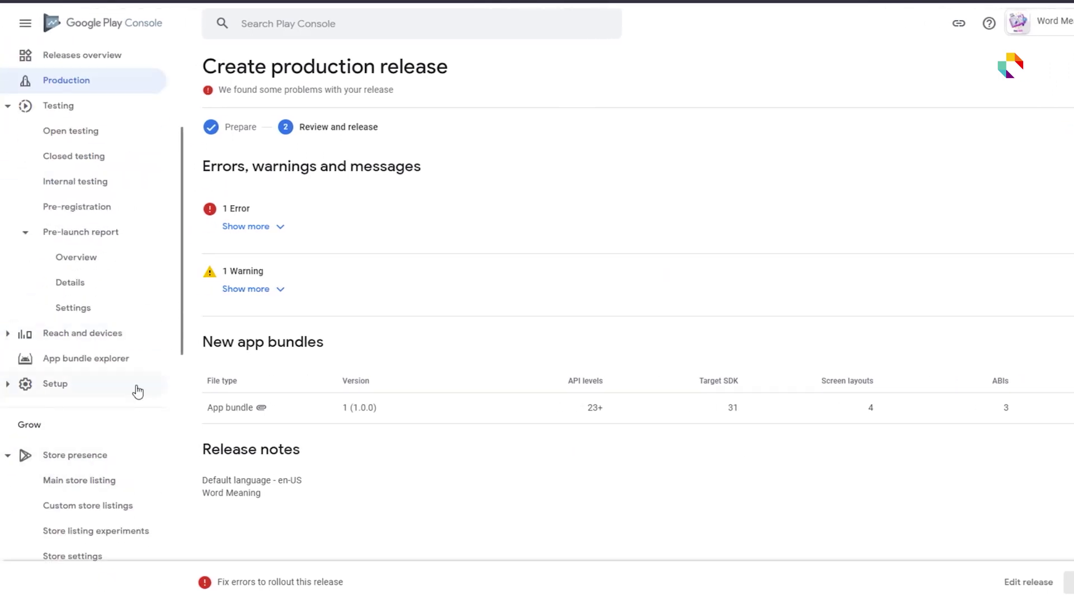
scroll(125, 418, "up", 3)
left_click(51, 464)
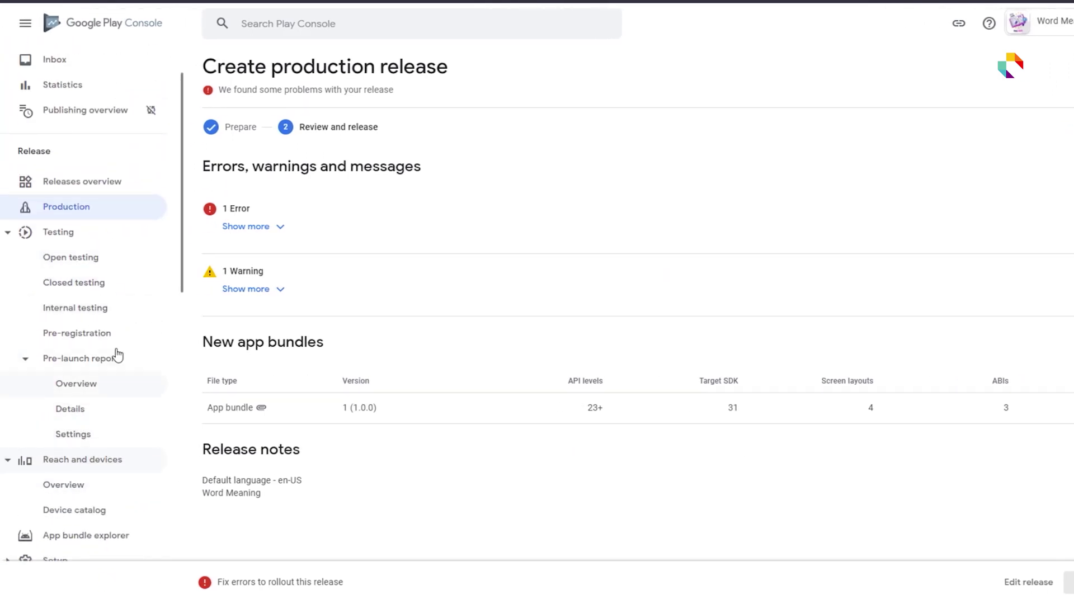
left_click(48, 208)
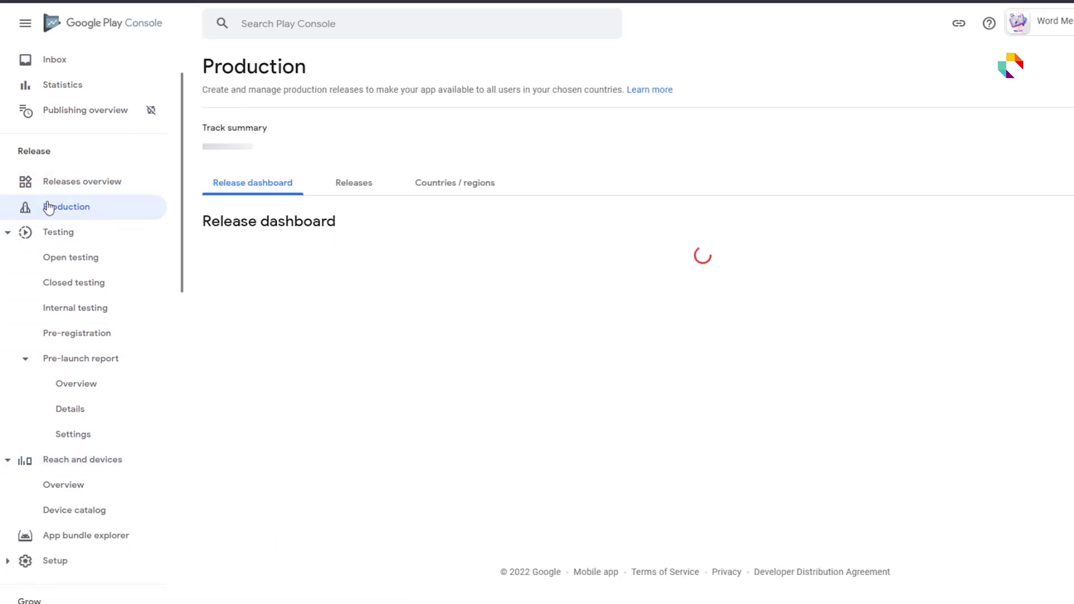
- Add all 176 countries plus Rest of World to the production track
left_click(449, 203)
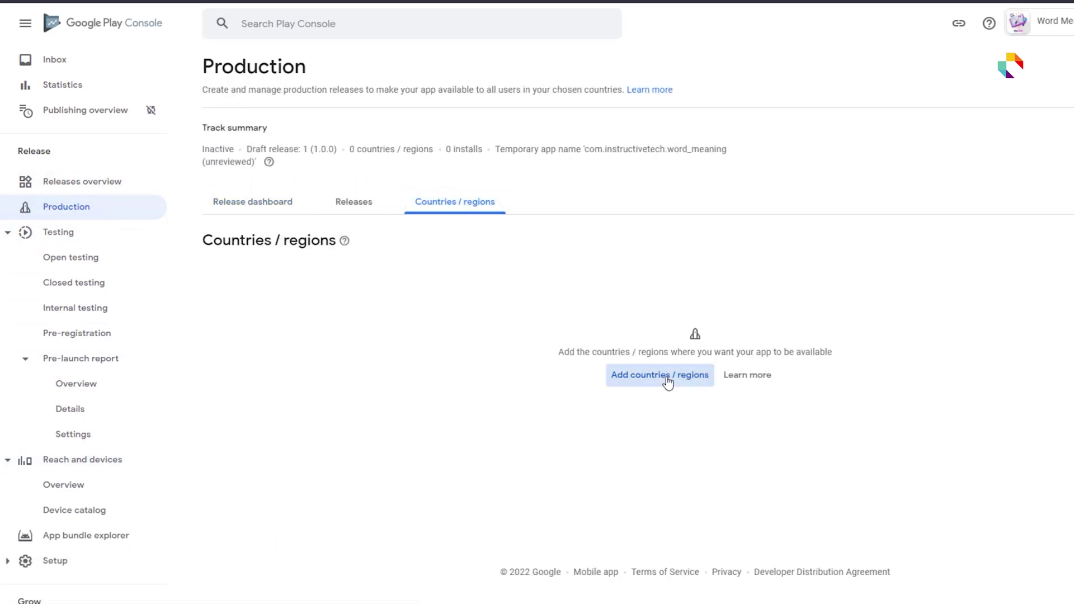
left_click(667, 381)
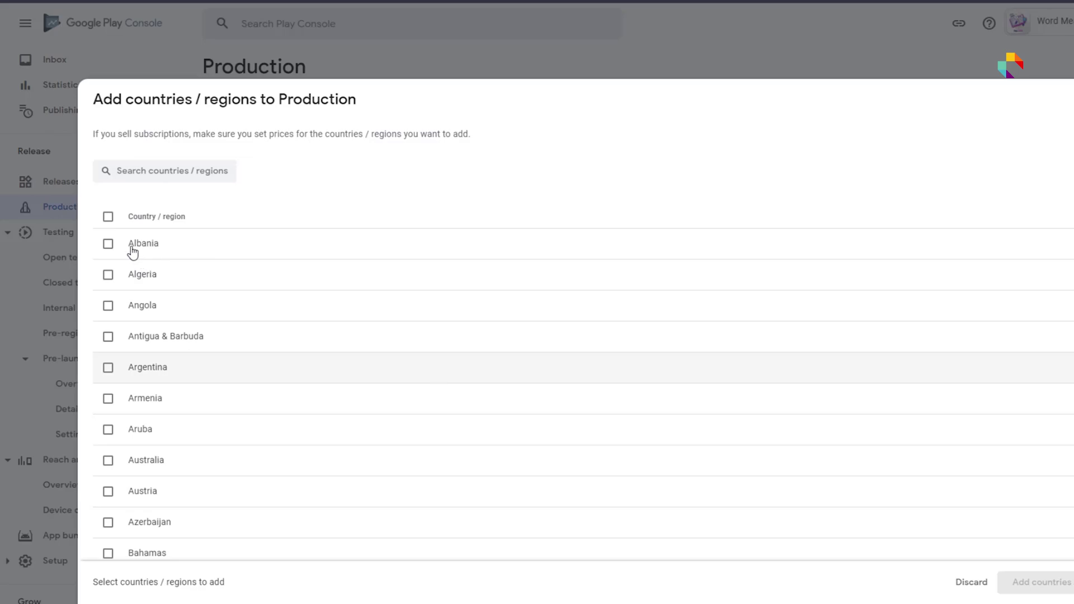
left_click(108, 217)
left_click(1035, 582)
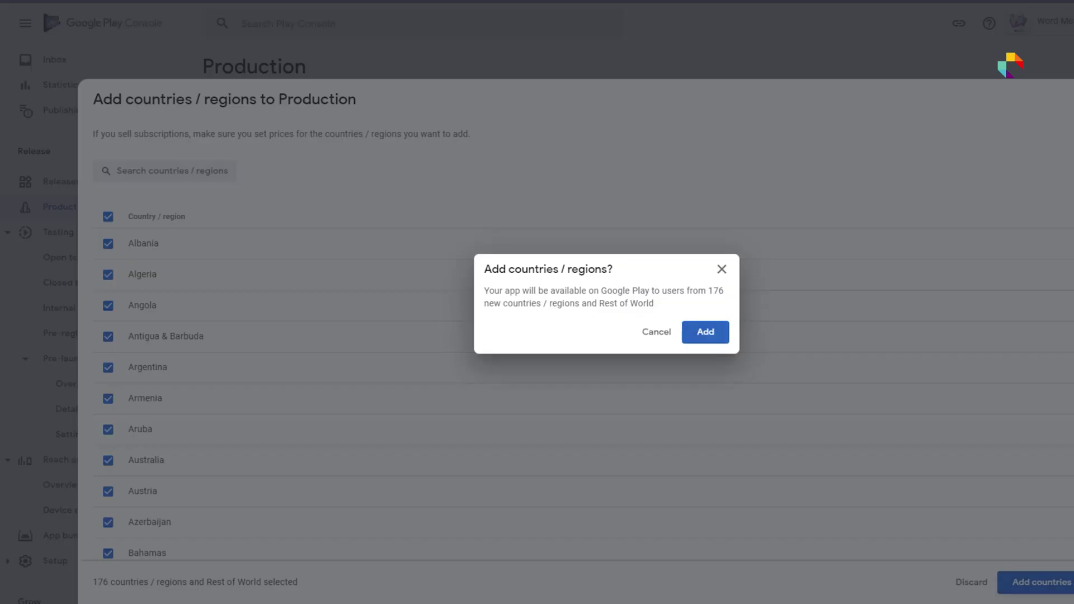
left_click(705, 333)
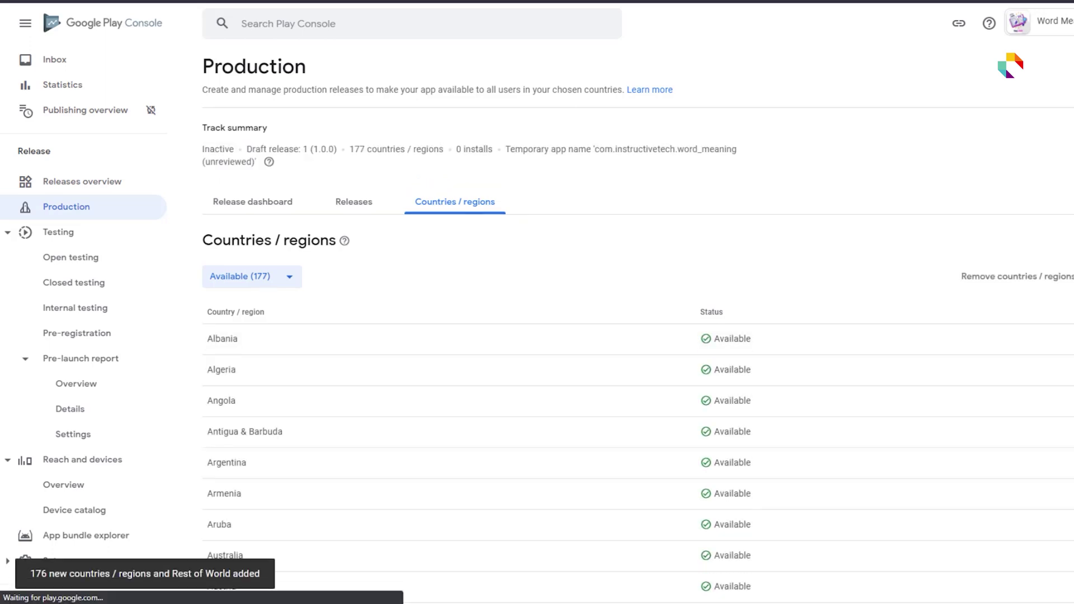
- Review release 1 (1.0.0) and confirm its rollout to production
left_click(1031, 593)
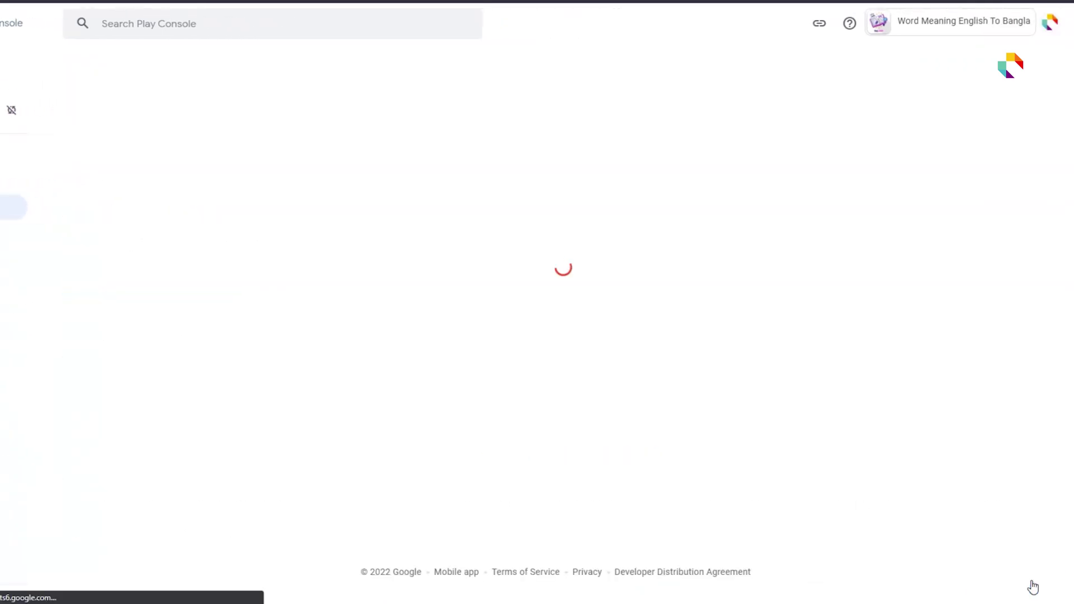
left_click(1027, 592)
left_click(559, 347)
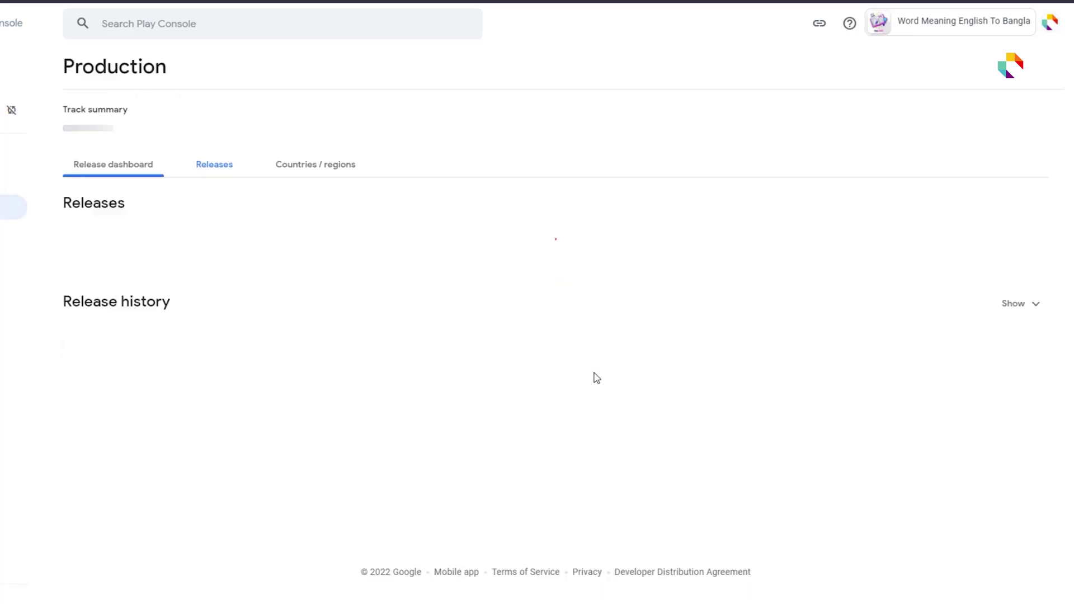